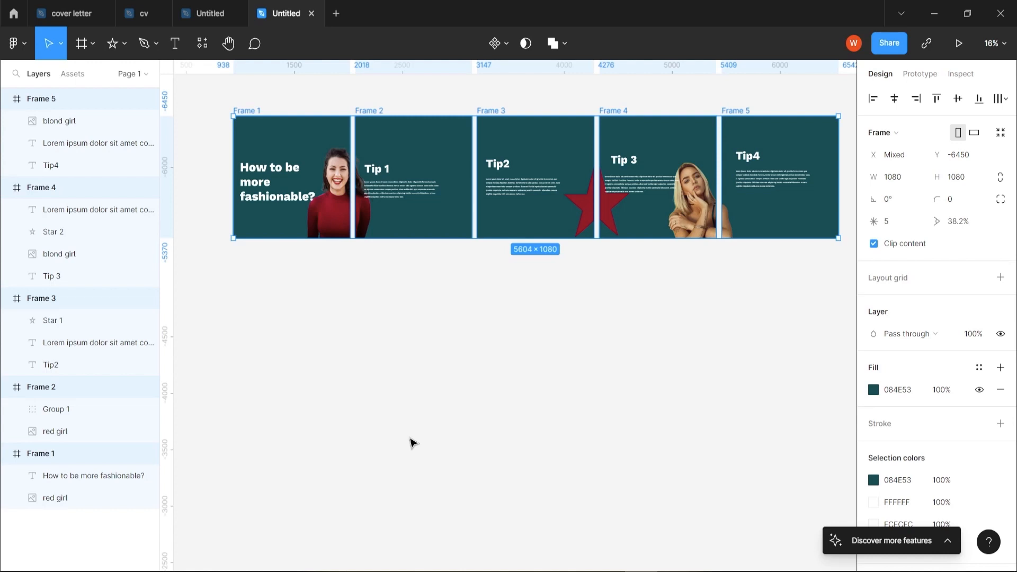
# Step: Draw a new frame below Frame 1, size it to 1080 × 1080, and align it under Frame 1
pyautogui.click(81, 43)
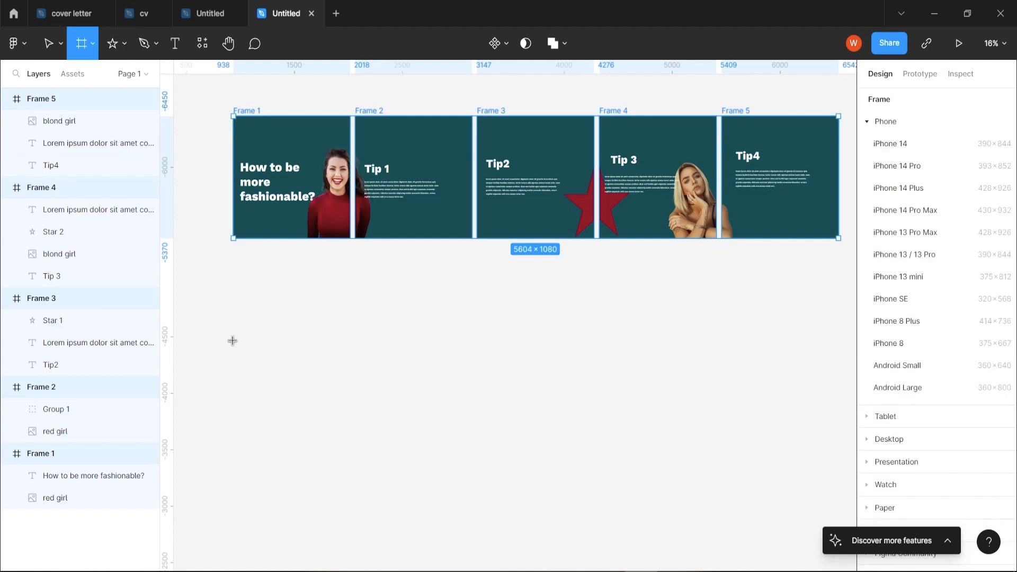
pyautogui.moveTo(218, 335)
pyautogui.mouseDown()
pyautogui.moveTo(250, 426)
pyautogui.moveTo(443, 490)
pyautogui.moveTo(436, 501)
pyautogui.moveTo(379, 498)
pyautogui.mouseUp()
pyautogui.click(896, 183)
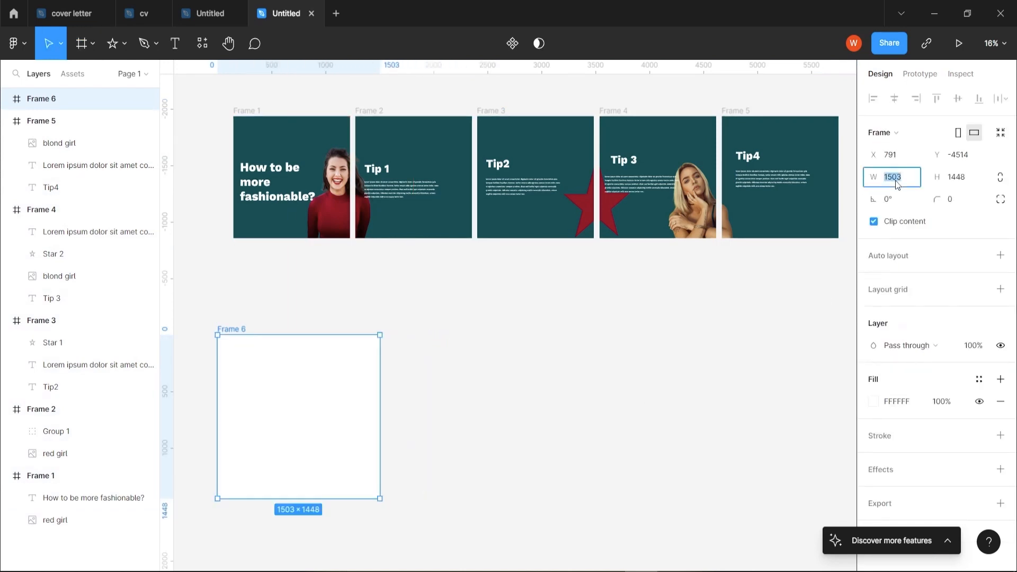
pyautogui.write('1080')
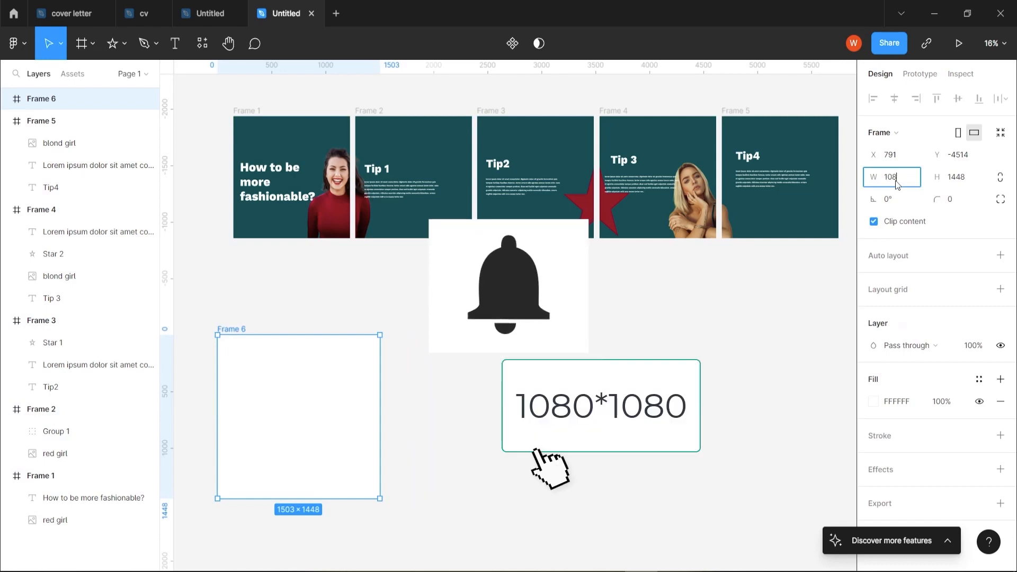
pyautogui.click(963, 179)
pyautogui.write('1080')
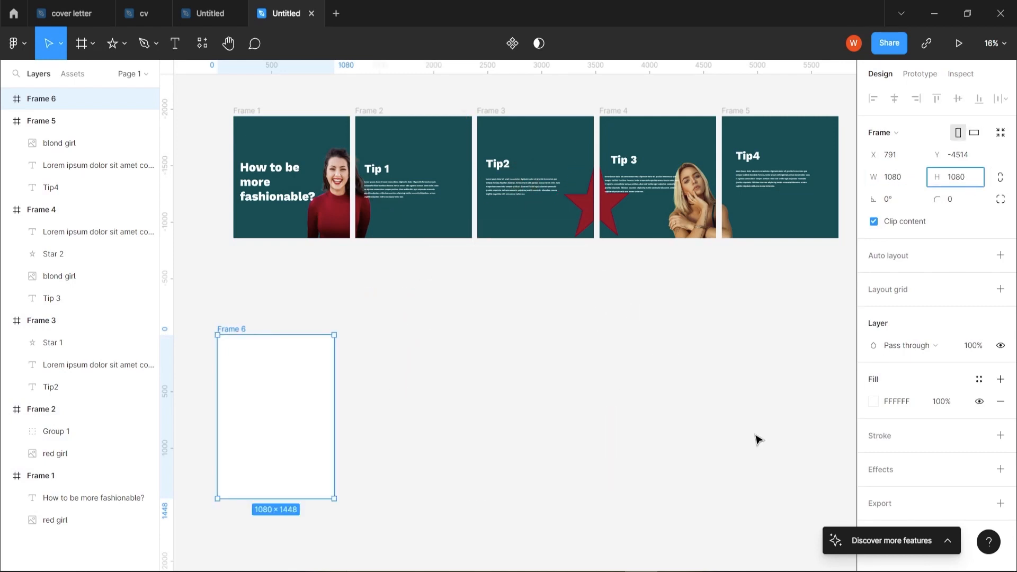
pyautogui.press('Return')
pyautogui.moveTo(284, 406); pyautogui.dragTo(301, 399)
# Step: Fill the new frame with the dark teal document color 084E53 and duplicate it into a row of five frames
pyautogui.click(872, 402)
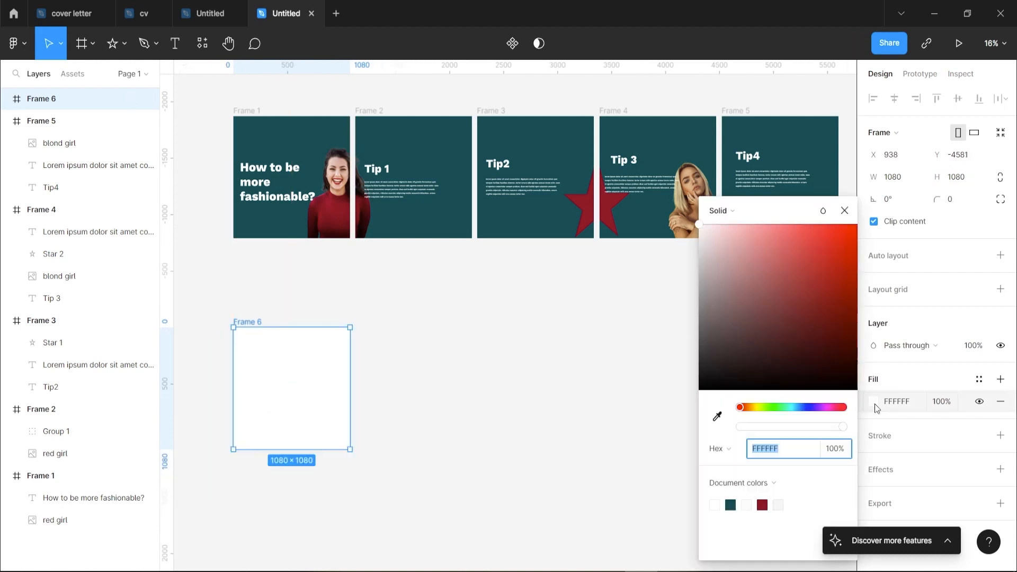
pyautogui.click(730, 504)
pyautogui.click(844, 211)
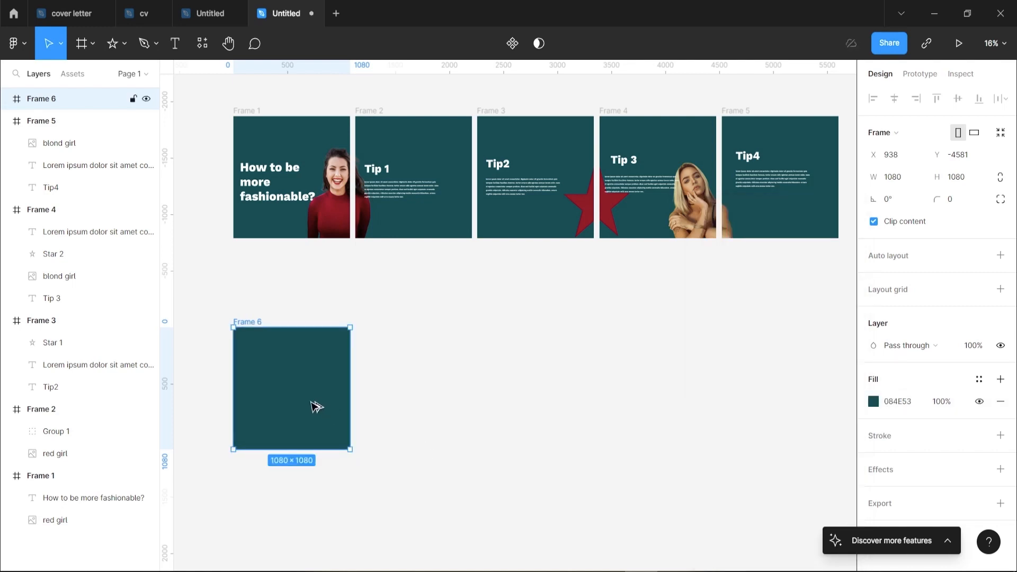
pyautogui.moveTo(316, 406); pyautogui.dragTo(573, 414)
pyautogui.moveTo(188, 297); pyautogui.dragTo(812, 437)
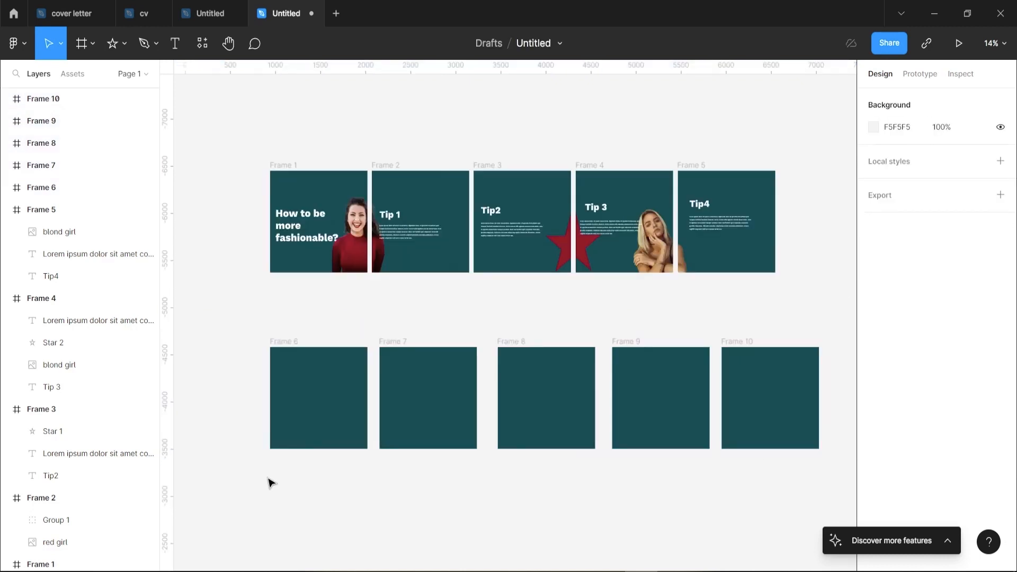
# Step: Add the heading "How to be more fashionable?" on three lines along the left side of Frame 6
pyautogui.click(341, 401)
pyautogui.click(175, 45)
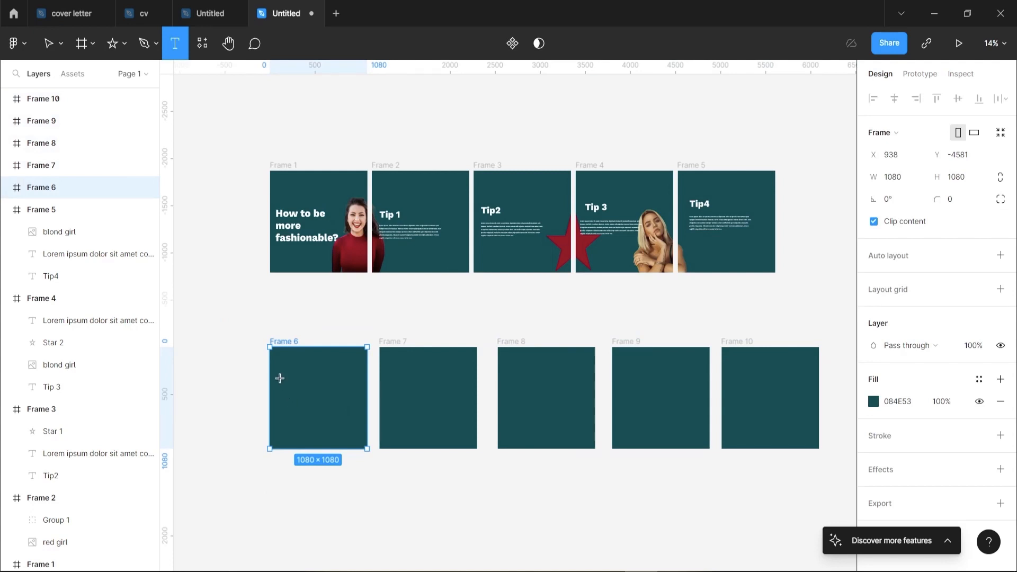
pyautogui.moveTo(280, 376); pyautogui.dragTo(328, 417)
pyautogui.write('How to be')
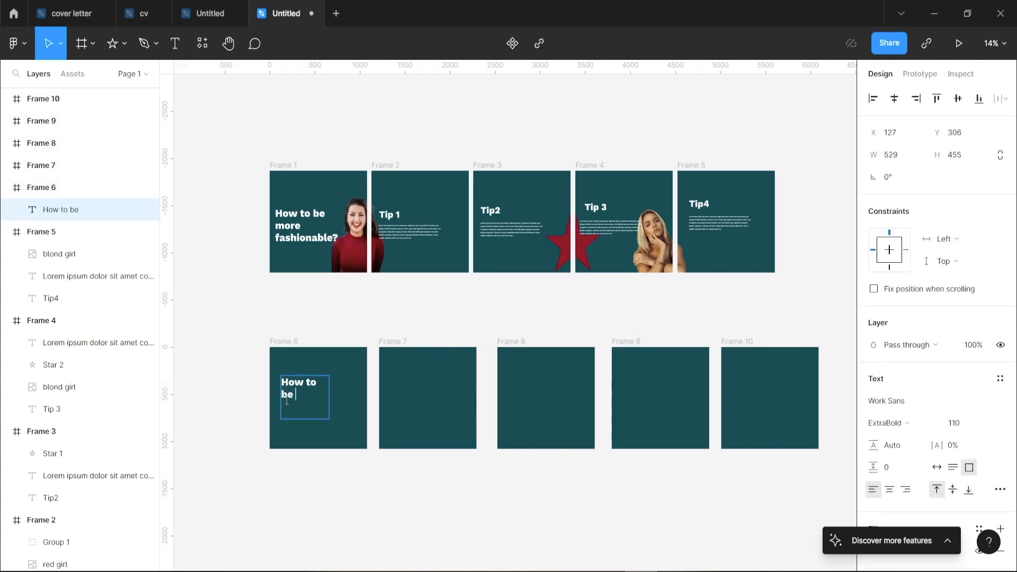
pyautogui.write(' more fashionable?')
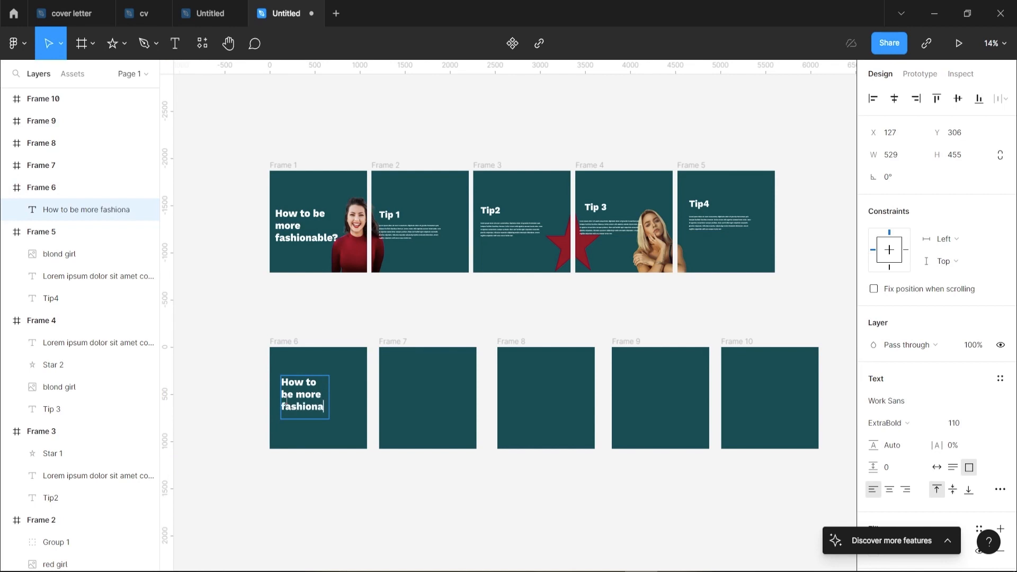
pyautogui.click(392, 382)
pyautogui.click(343, 320)
# Step: Import selected2.png from the Desktop and place it on the empty canvas to the left of Frame 6
pyautogui.click(357, 261)
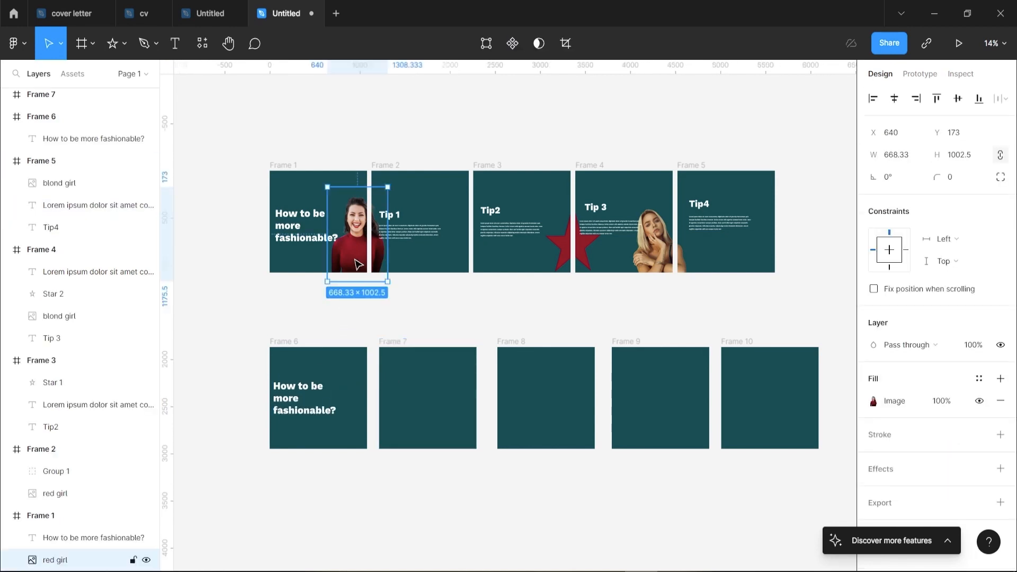
pyautogui.press('Escape')
pyautogui.hotkey('ctrl', 'shift', 'k')
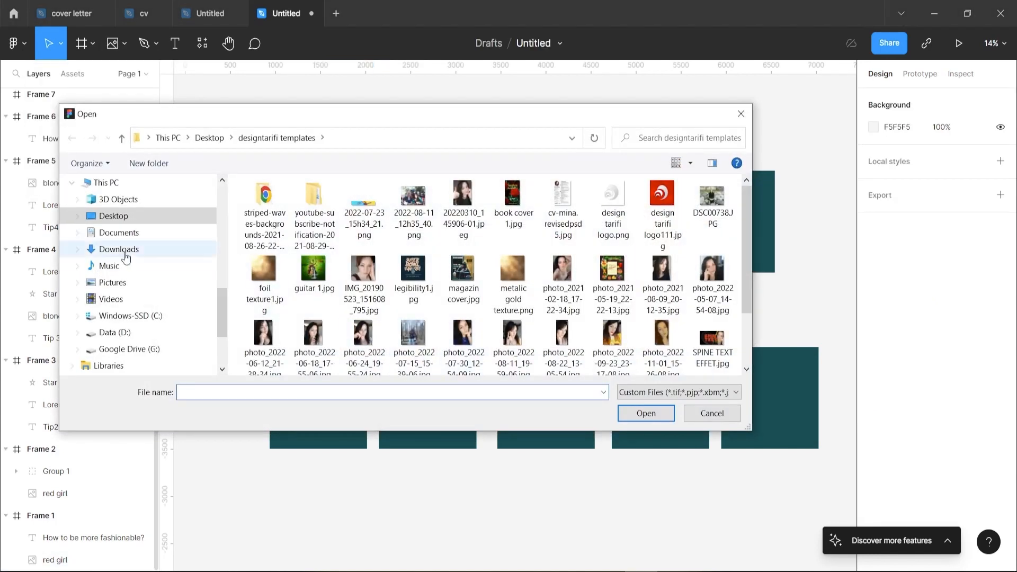
pyautogui.click(149, 223)
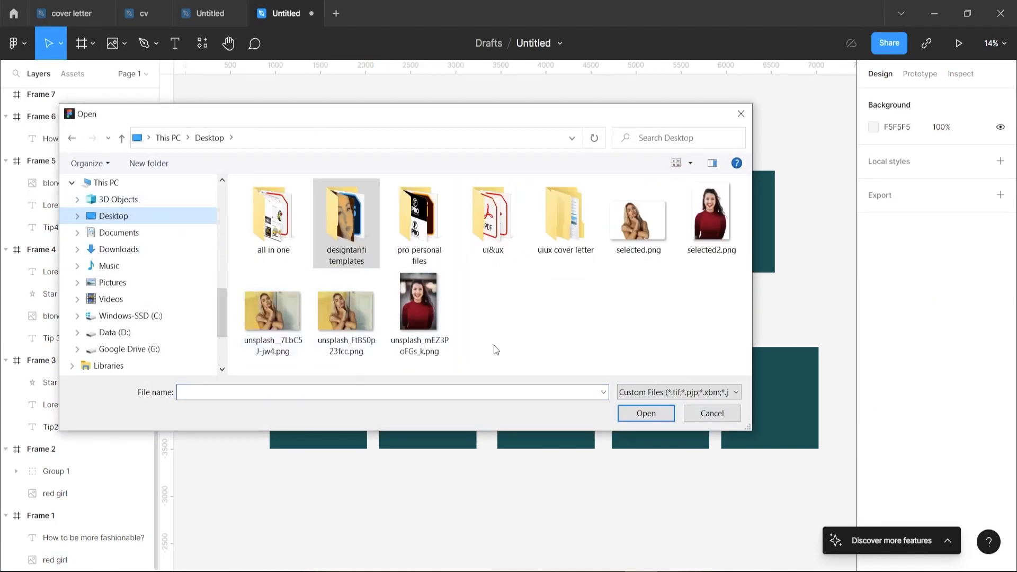
pyautogui.click(709, 227)
pyautogui.click(652, 412)
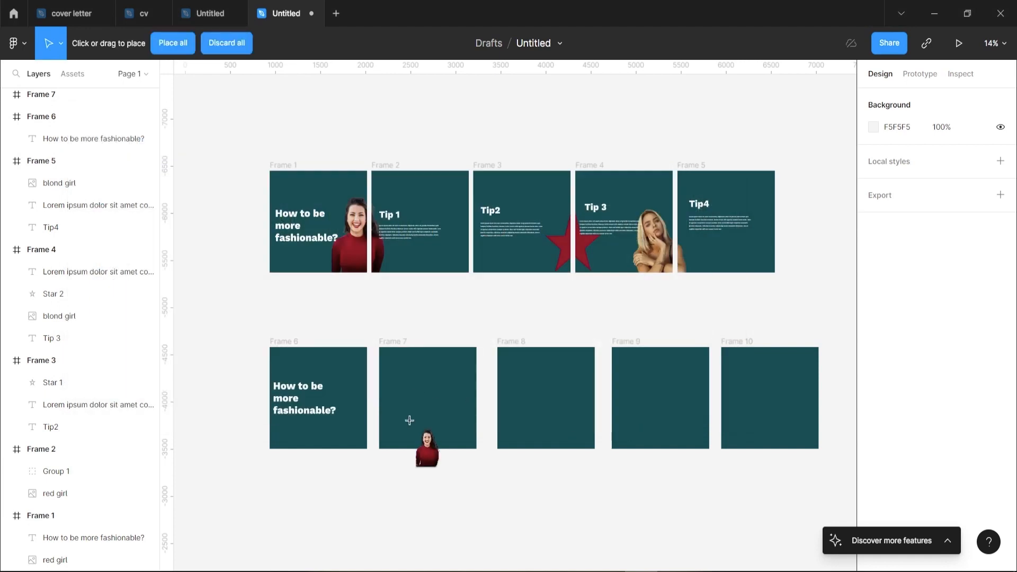
pyautogui.click(360, 481)
pyautogui.scroll(-3, 512, 495)
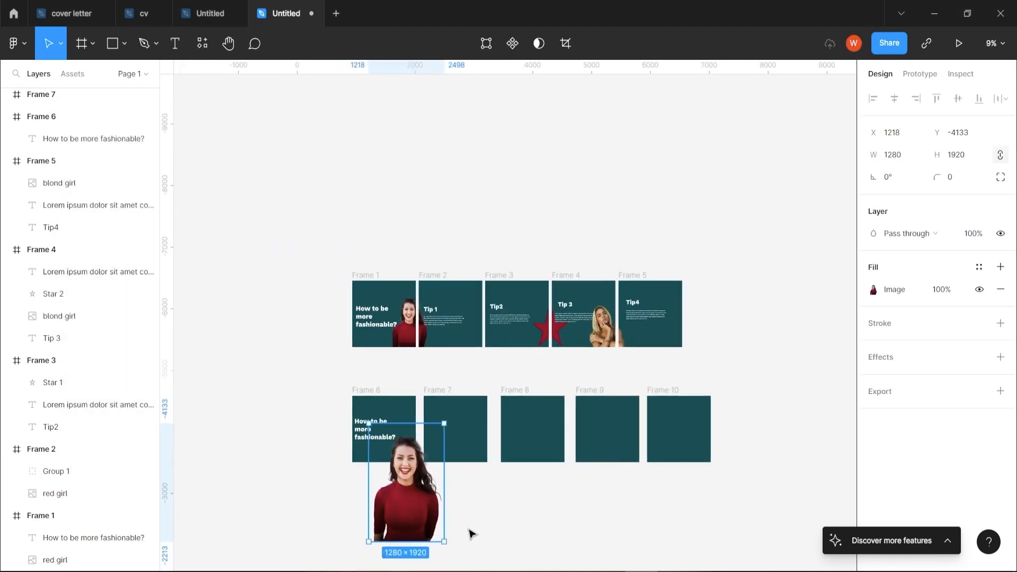
pyautogui.click(472, 476)
pyautogui.moveTo(413, 511); pyautogui.dragTo(279, 424)
pyautogui.scroll(3, 273, 428)
pyautogui.scroll(-3, 273, 428)
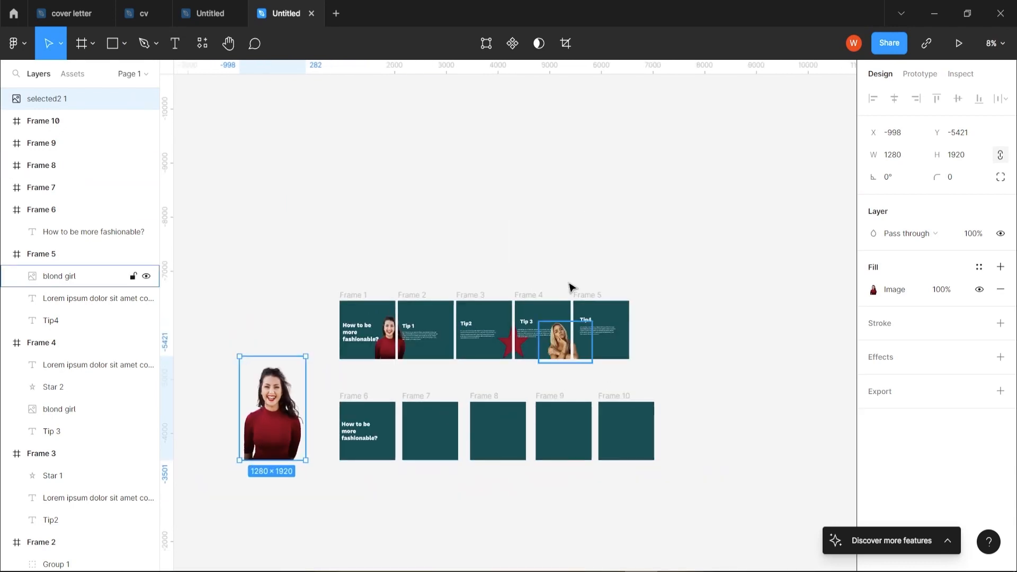
# Step: Search the Unsplash plugin for "model", examine the portrait photos, and close the plugin
pyautogui.rightClick(511, 138)
pyautogui.moveTo(538, 256)
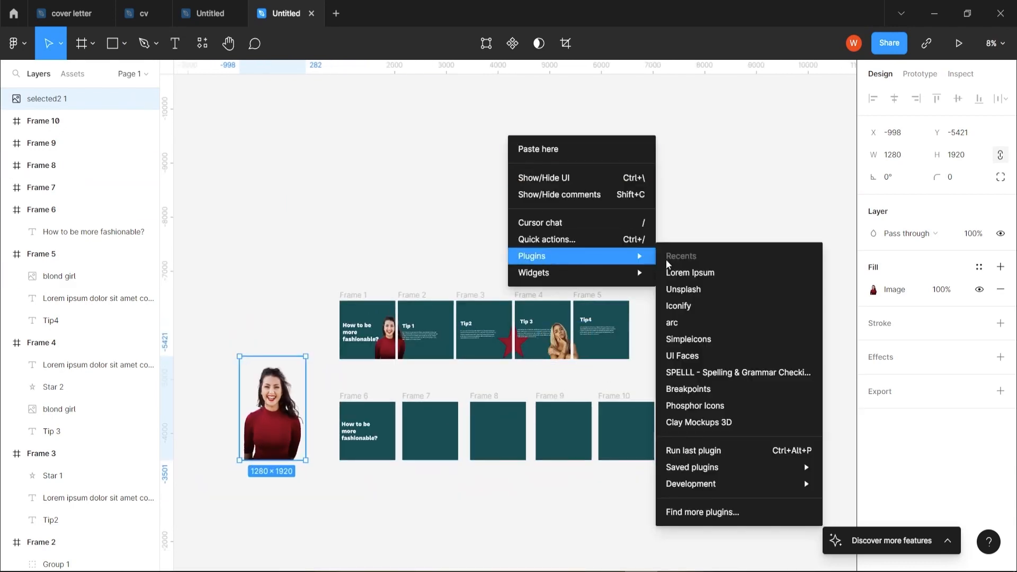
pyautogui.click(691, 297)
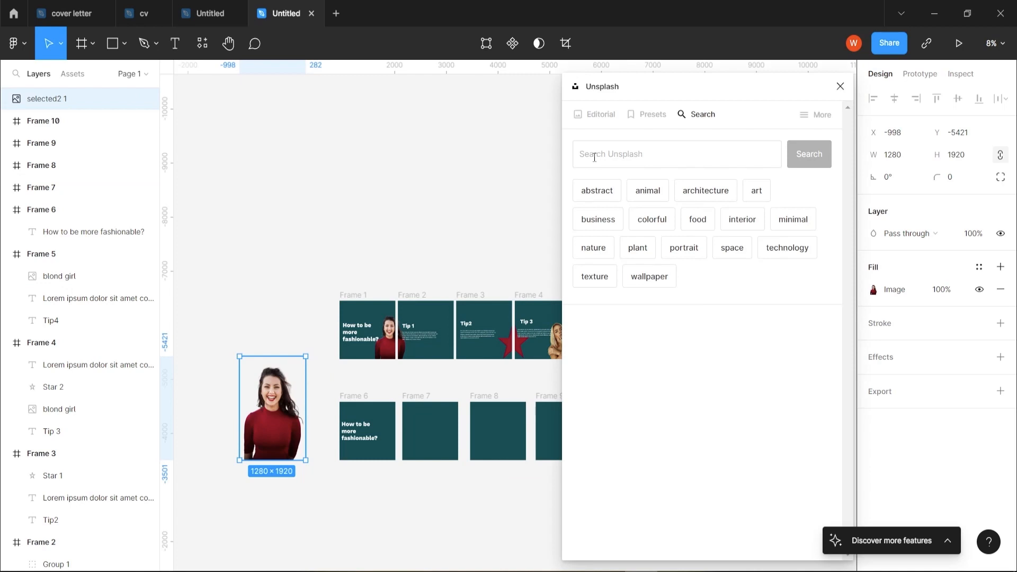
pyautogui.click(591, 154)
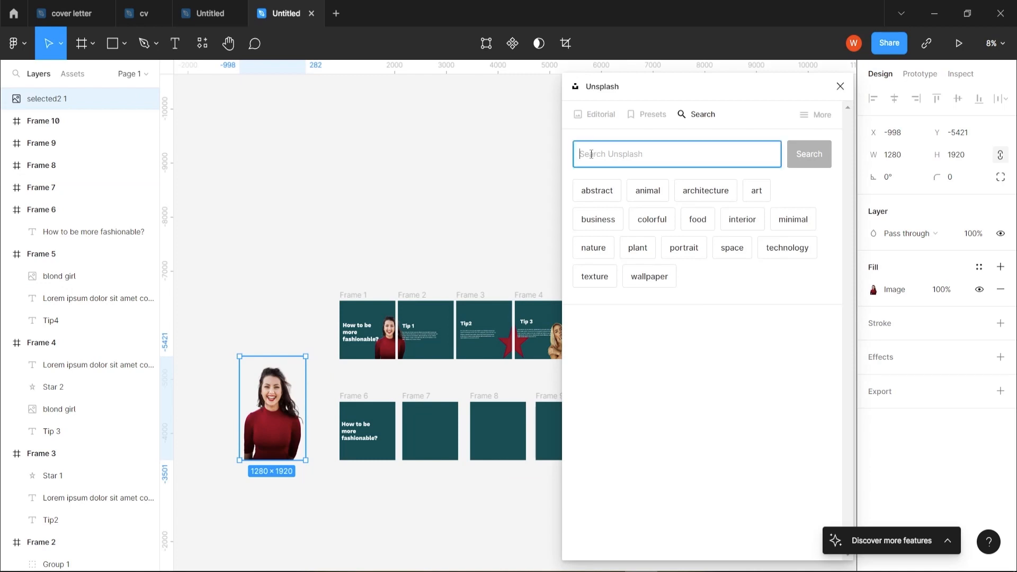
pyautogui.write('model')
pyautogui.press('Return')
pyautogui.scroll(-3, 762, 354)
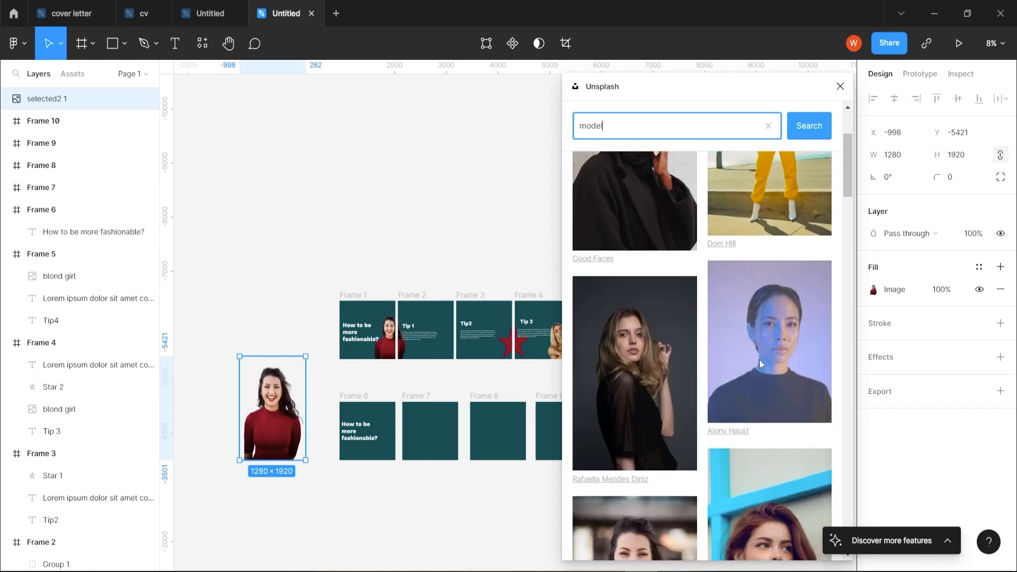
pyautogui.scroll(-5, 760, 363)
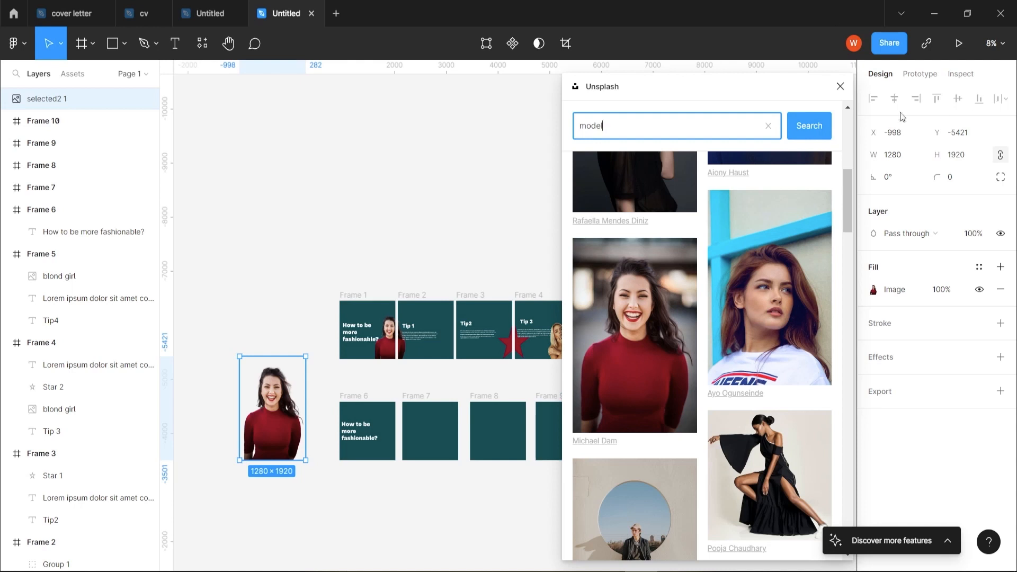
pyautogui.click(840, 87)
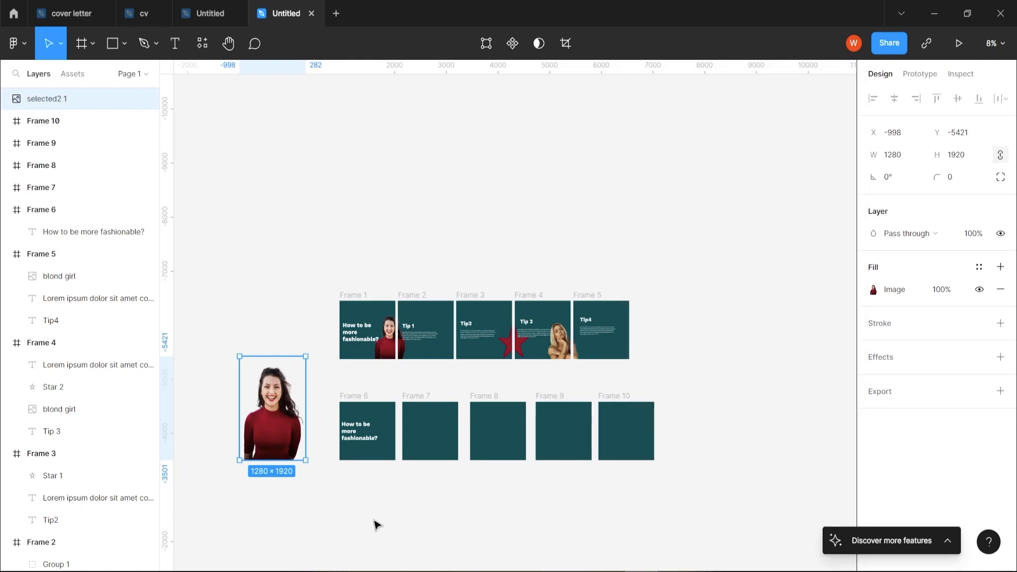
# Step: Scale the woman's image to about 818 × 1227 and place it in Frame 6, overlapping the frame's right edge
pyautogui.scroll(3, 376, 527)
pyautogui.moveTo(440, 341); pyautogui.dragTo(459, 350)
pyautogui.press('k')
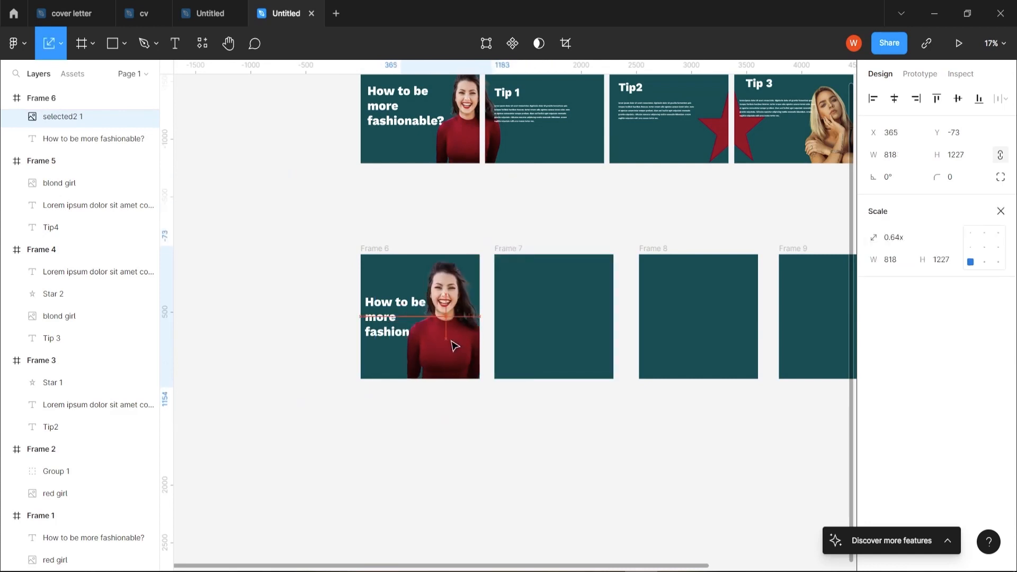
pyautogui.moveTo(450, 341); pyautogui.dragTo(478, 341)
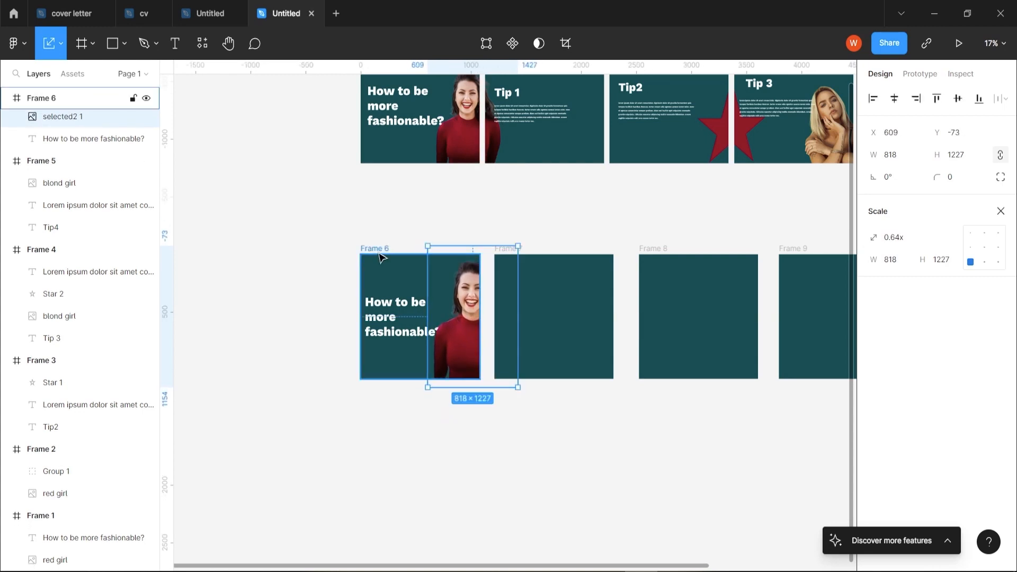
# Step: Duplicate the woman's image in place within Frame 6
pyautogui.click(378, 249)
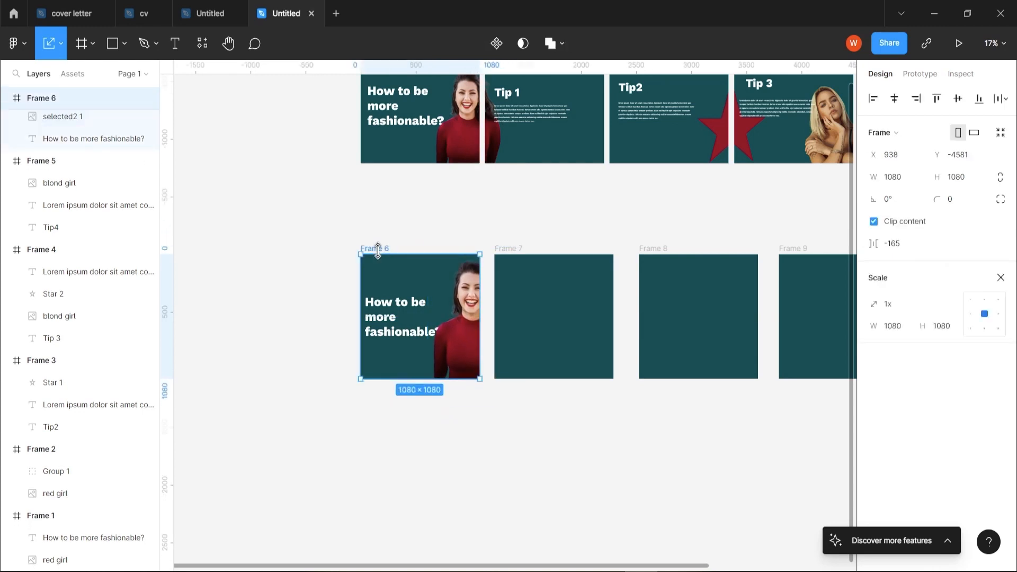
pyautogui.click(468, 325)
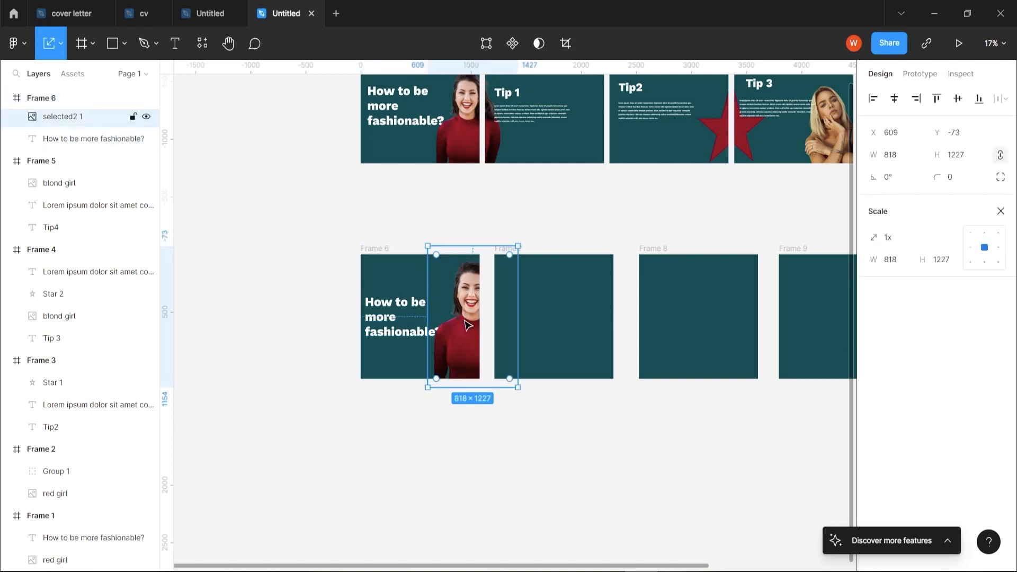
pyautogui.hotkey('ctrl', 'd')
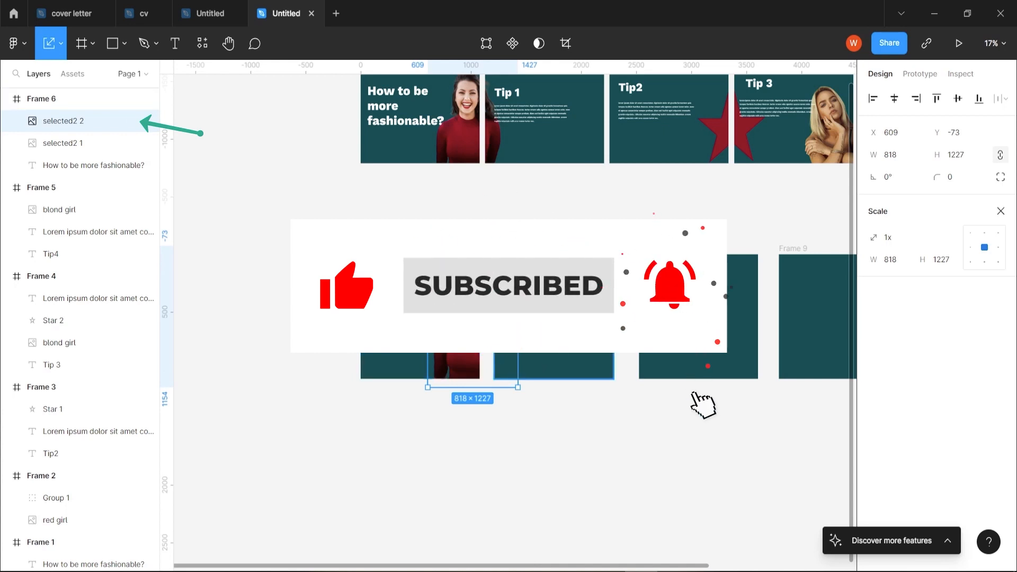
# Step: Rename the original image layer selected2 1 in Frame 6 to "red girl"
pyautogui.scroll(1, 223, 232)
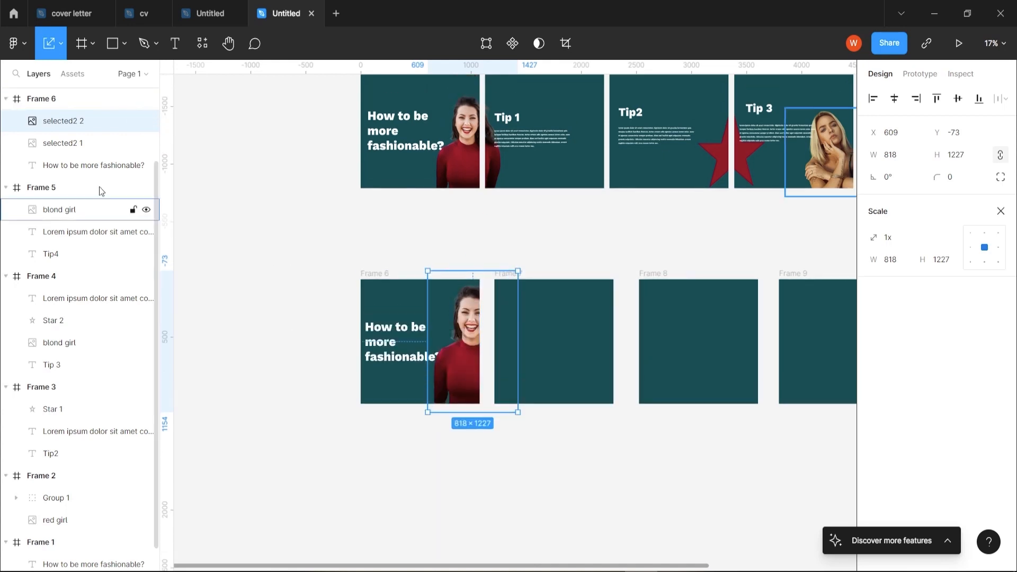
pyautogui.scroll(2, 99, 191)
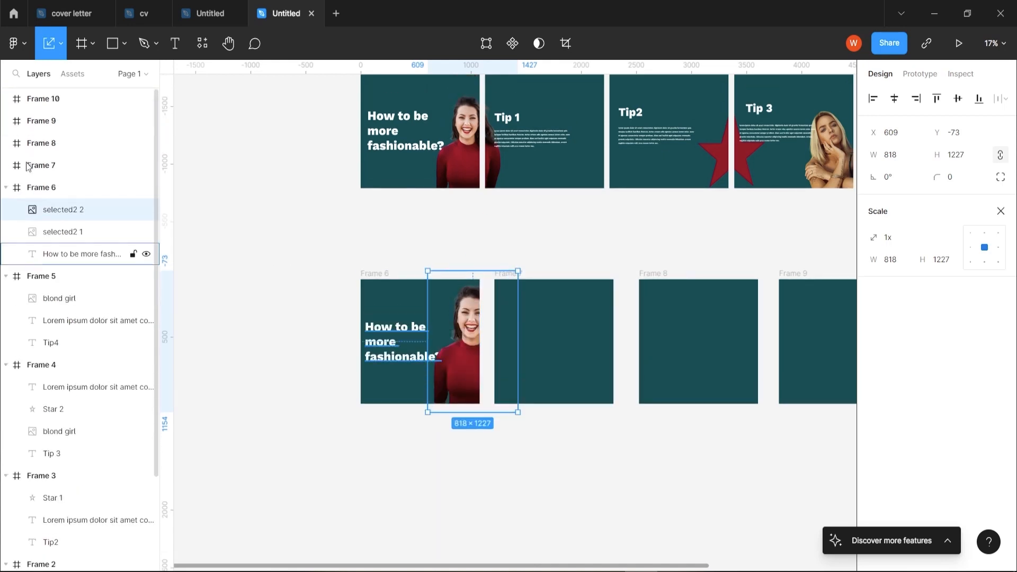
pyautogui.doubleClick(73, 233)
pyautogui.write('red girl')
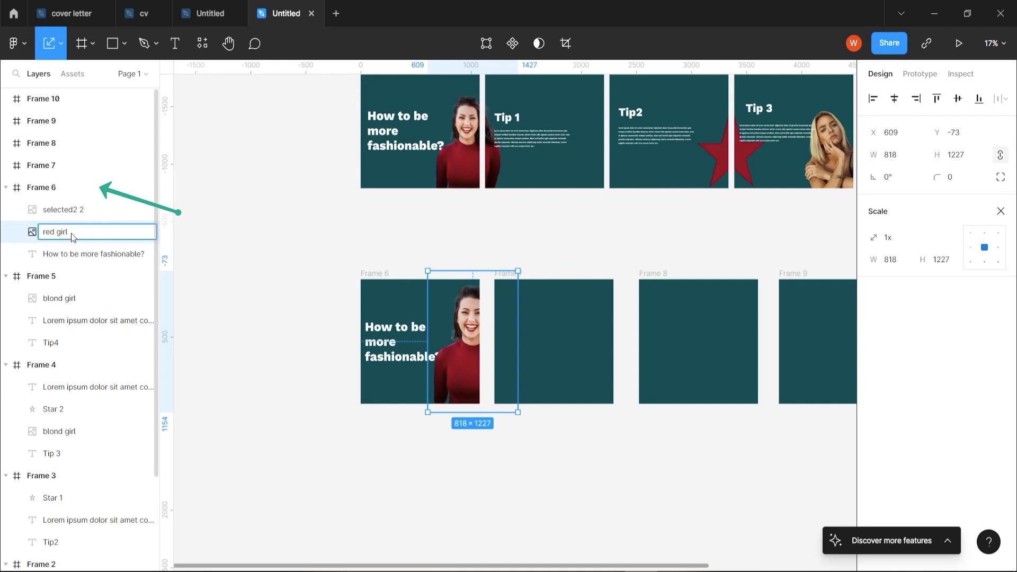
pyautogui.press('Return')
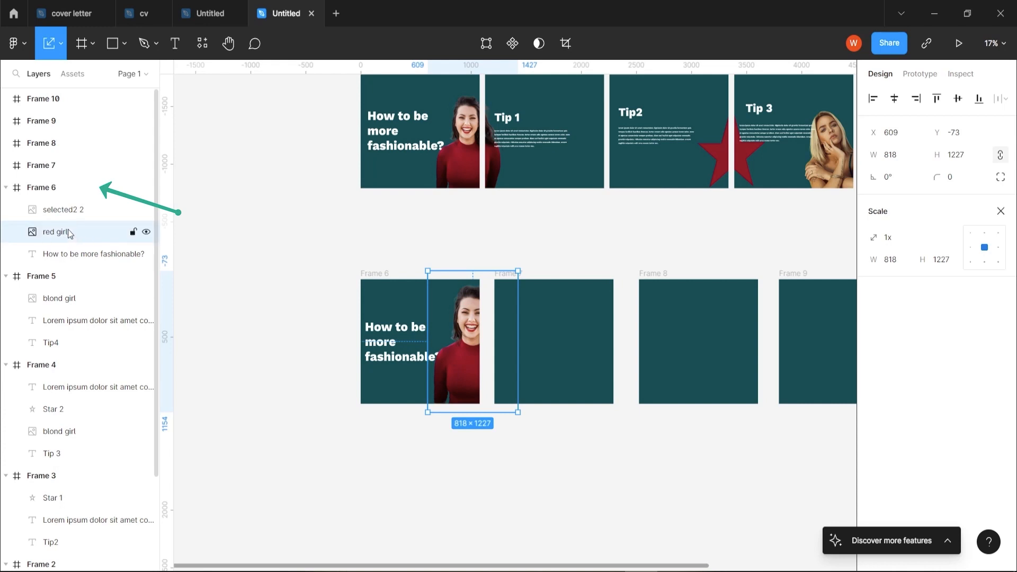
# Step: Rename the duplicate image layer selected2 2 to "red girl" and move it into Frame 7, keeping its canvas position
pyautogui.doubleClick(71, 211)
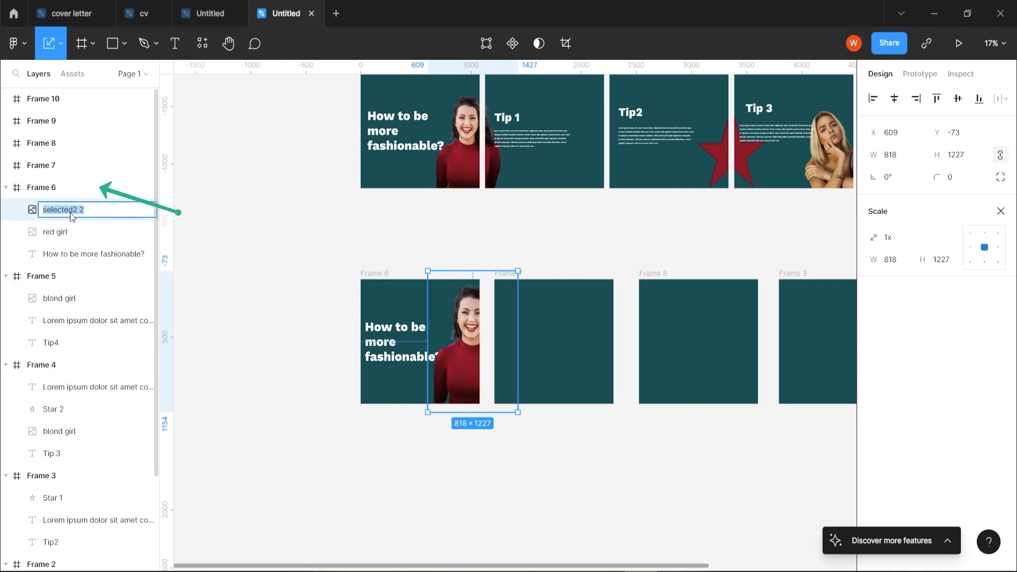
pyautogui.write('red girl')
pyautogui.press('Return')
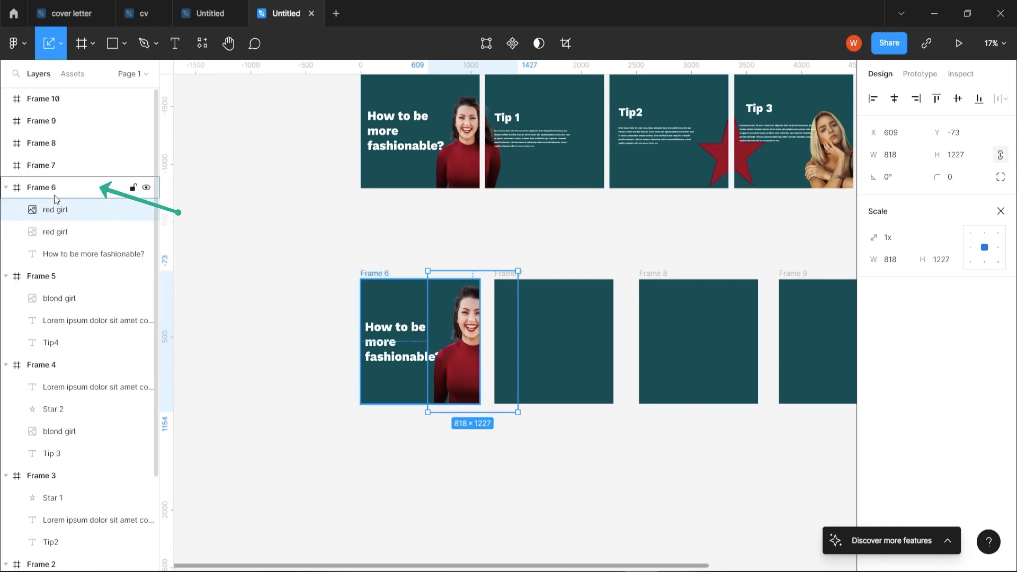
pyautogui.moveTo(72, 212); pyautogui.dragTo(64, 177)
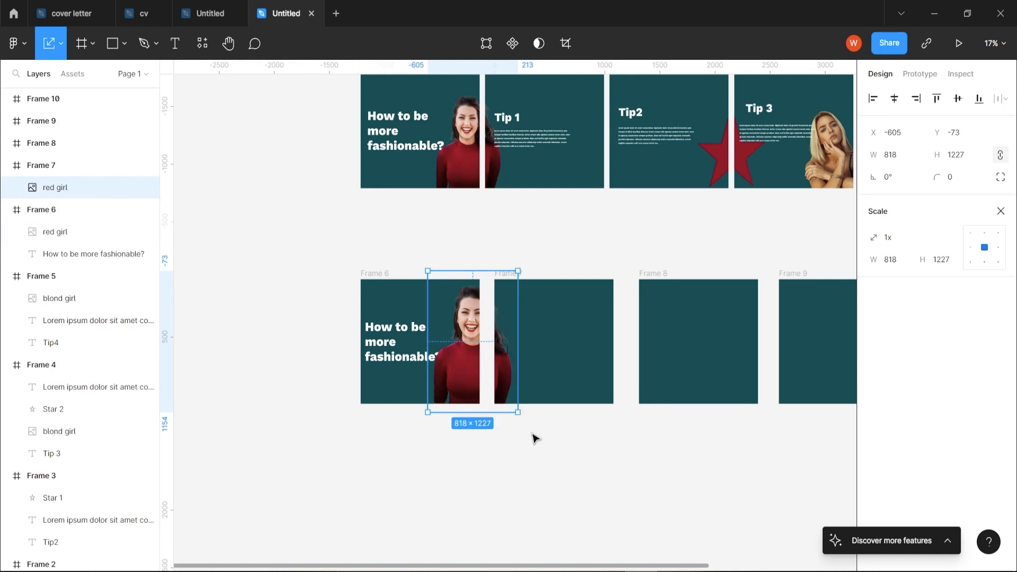
# Step: Bring the "How to be more fashionable?" heading in Frame 6 in front of the woman's image
pyautogui.rightClick(386, 339)
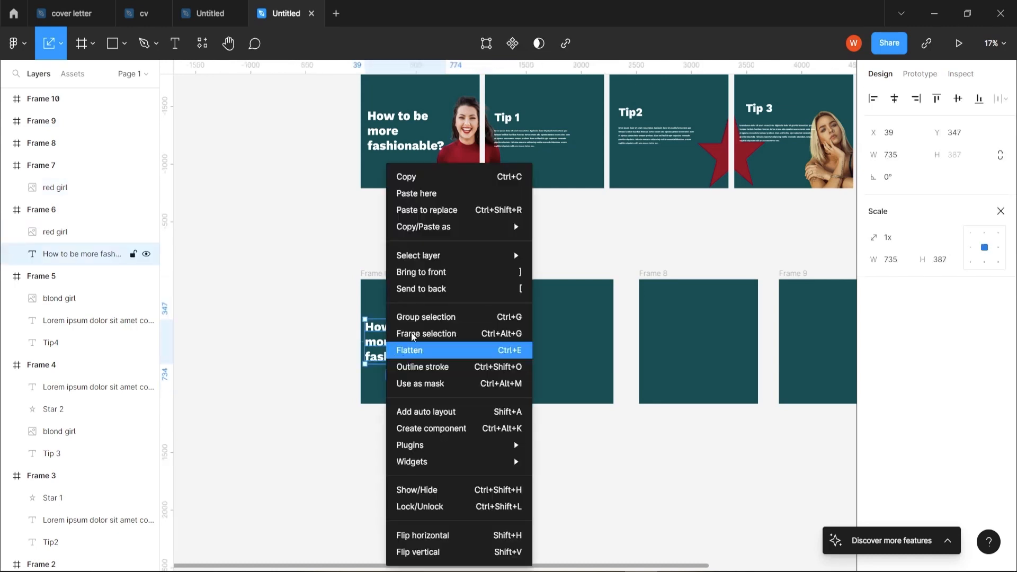
pyautogui.click(431, 272)
pyautogui.click(433, 483)
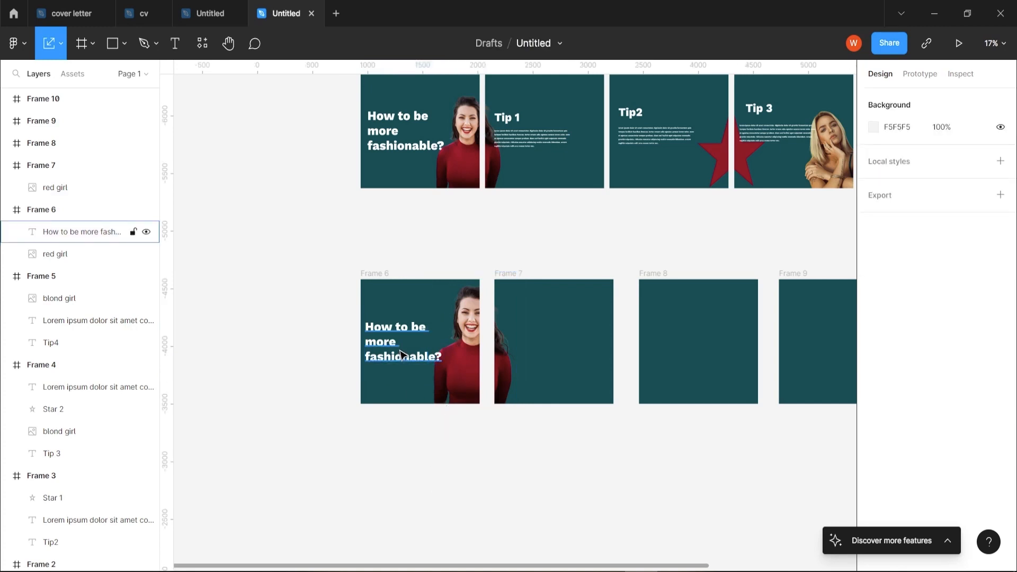
# Step: Copy the heading from Frame 6 into Frame 7 and change the copy's text to "Tip 1"
pyautogui.click(398, 358)
pyautogui.moveTo(398, 358); pyautogui.dragTo(534, 344)
pyautogui.doubleClick(533, 343)
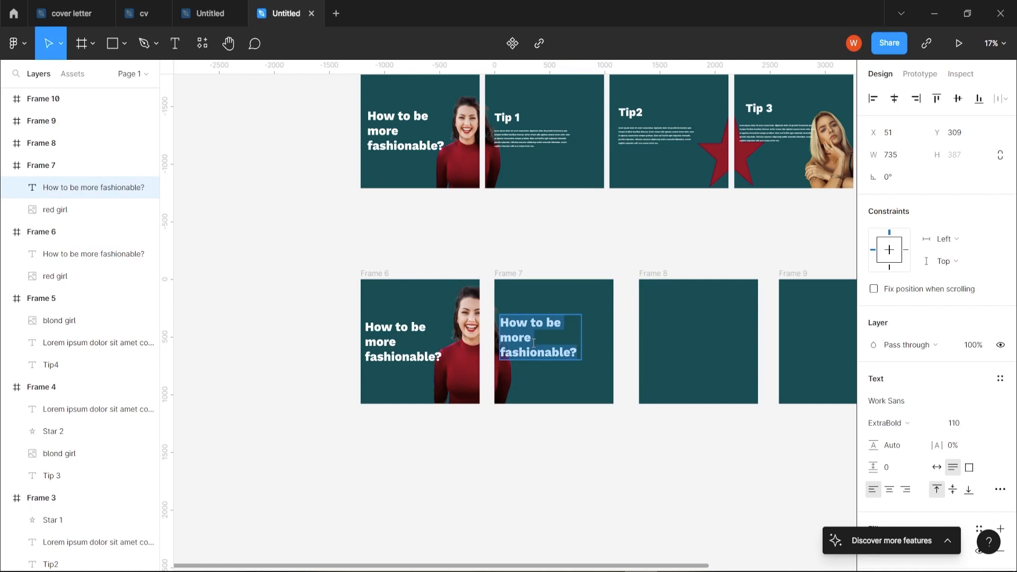
pyautogui.write('Tip 1')
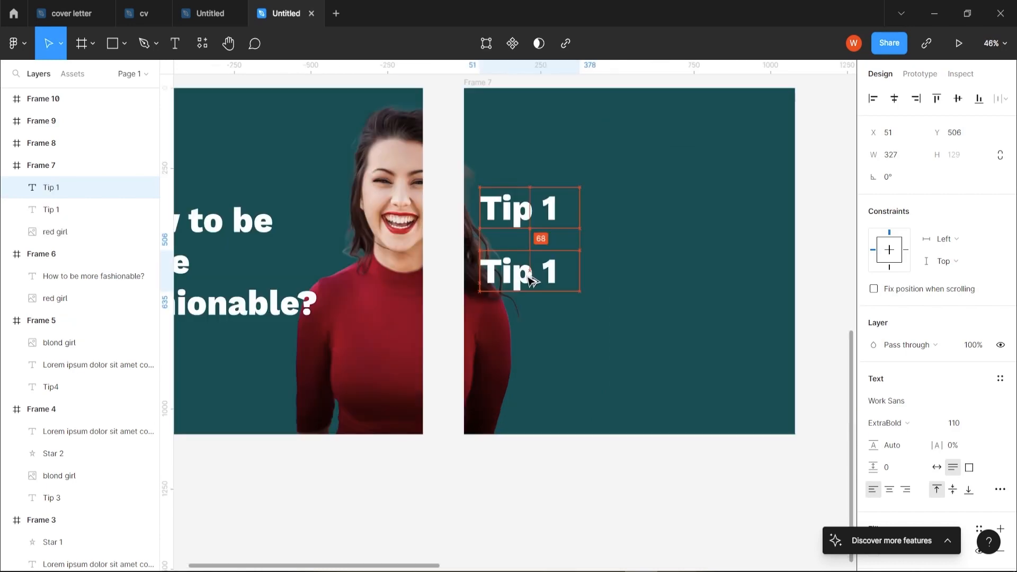
# Step: Duplicate the Tip 1 heading in Frame 7, set the copy's font size to 16, and move it to about X 515, Y 531
pyautogui.doubleClick(527, 276)
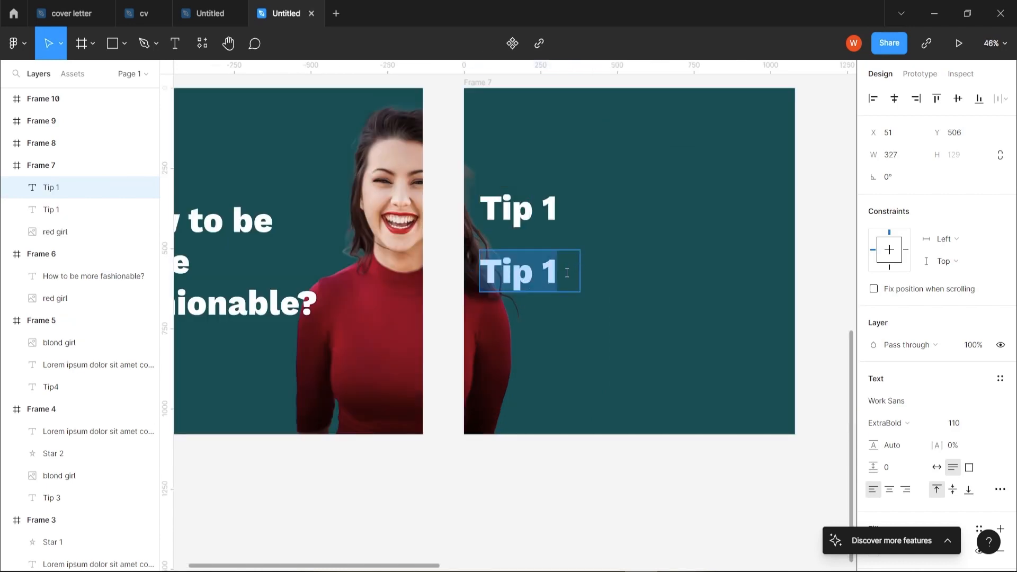
pyautogui.click(979, 423)
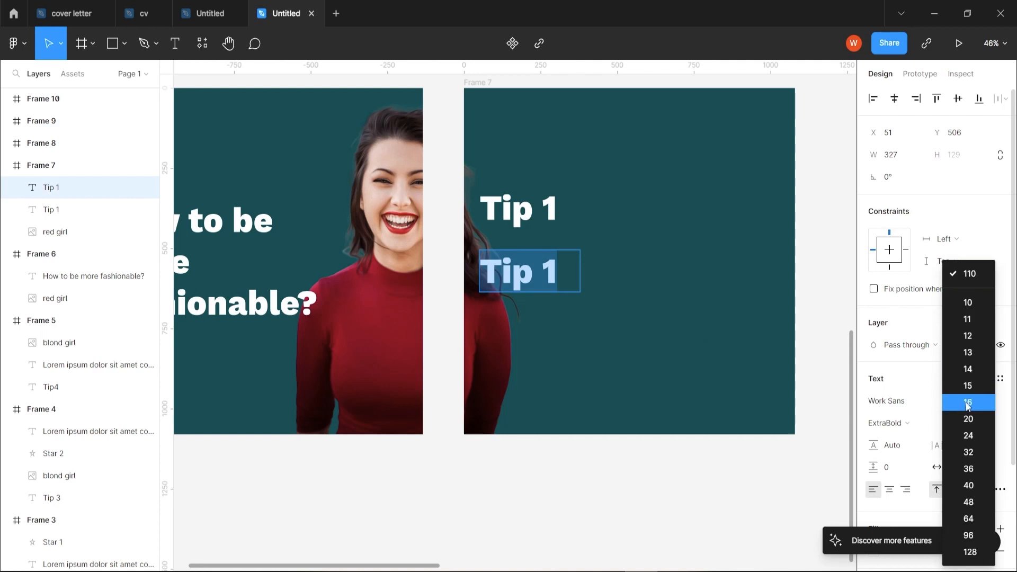
pyautogui.click(967, 404)
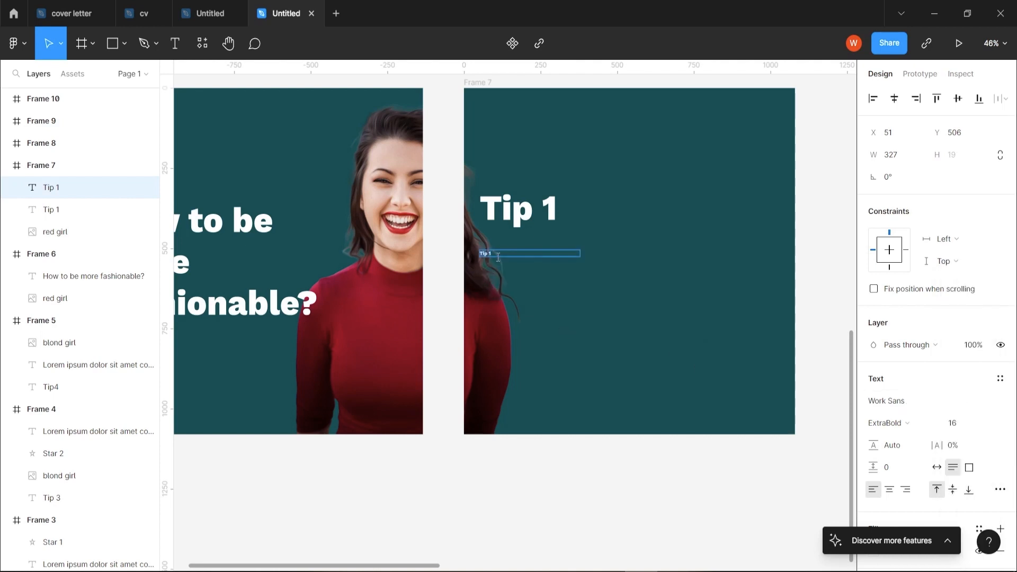
pyautogui.moveTo(485, 254); pyautogui.dragTo(626, 261)
# Step: Replace the small text in Frame 7 with 7 sentences generated by the Lorem Ipsum plugin
pyautogui.rightClick(627, 261)
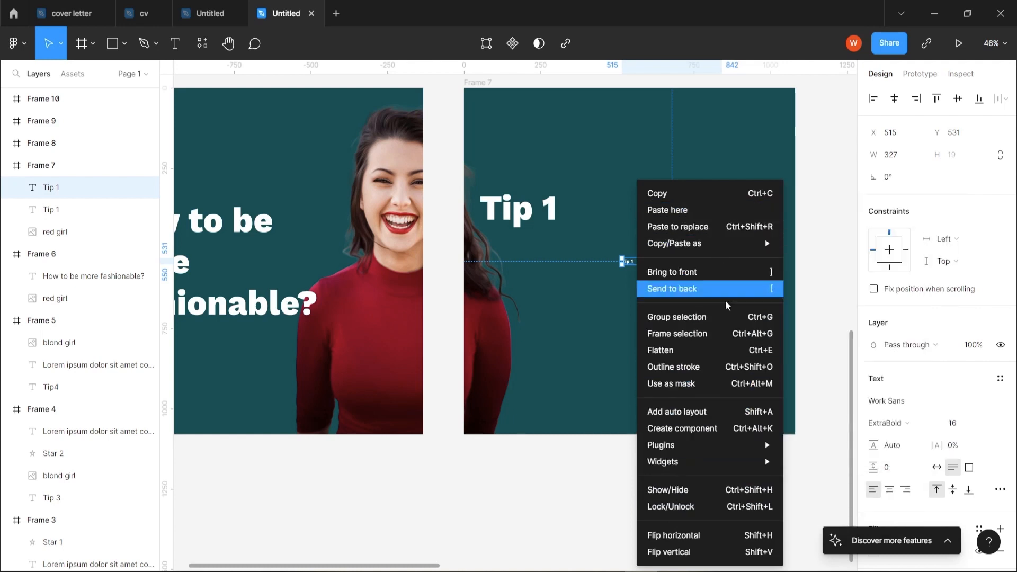
pyautogui.moveTo(688, 445)
pyautogui.click(818, 222)
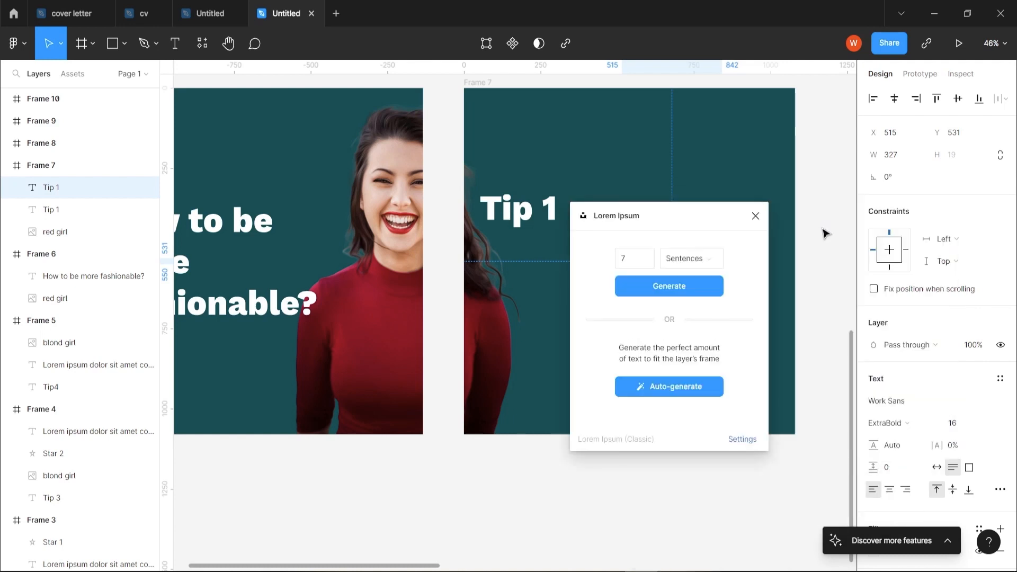
pyautogui.click(662, 284)
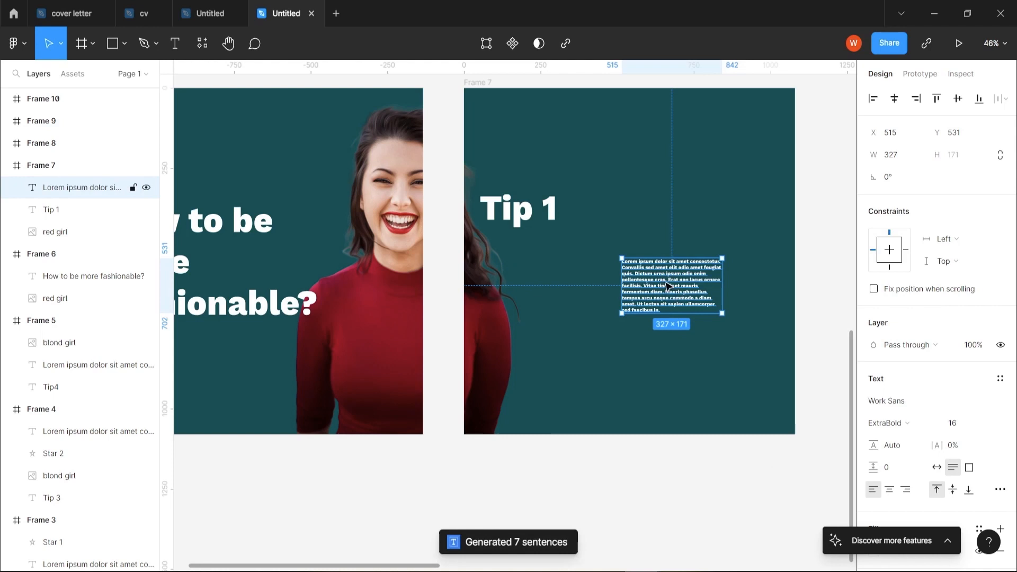
# Step: Move and widen the placeholder paragraph beneath the Tip 1 heading in Frame 7, with the heading at about X 87, Y 328
pyautogui.moveTo(667, 286); pyautogui.dragTo(533, 266)
pyautogui.moveTo(595, 267); pyautogui.dragTo(650, 276)
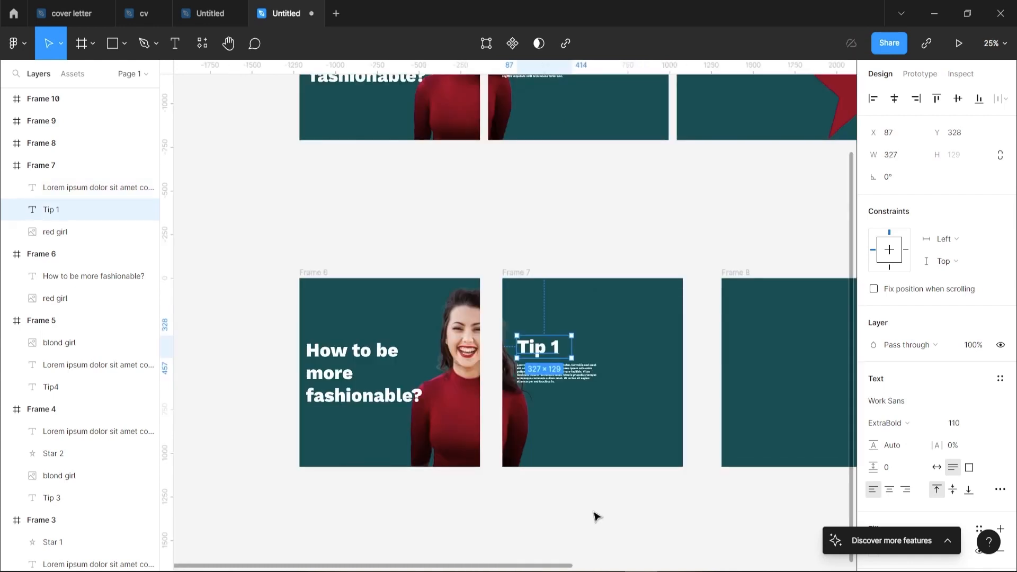
pyautogui.moveTo(619, 506); pyautogui.dragTo(502, 475)
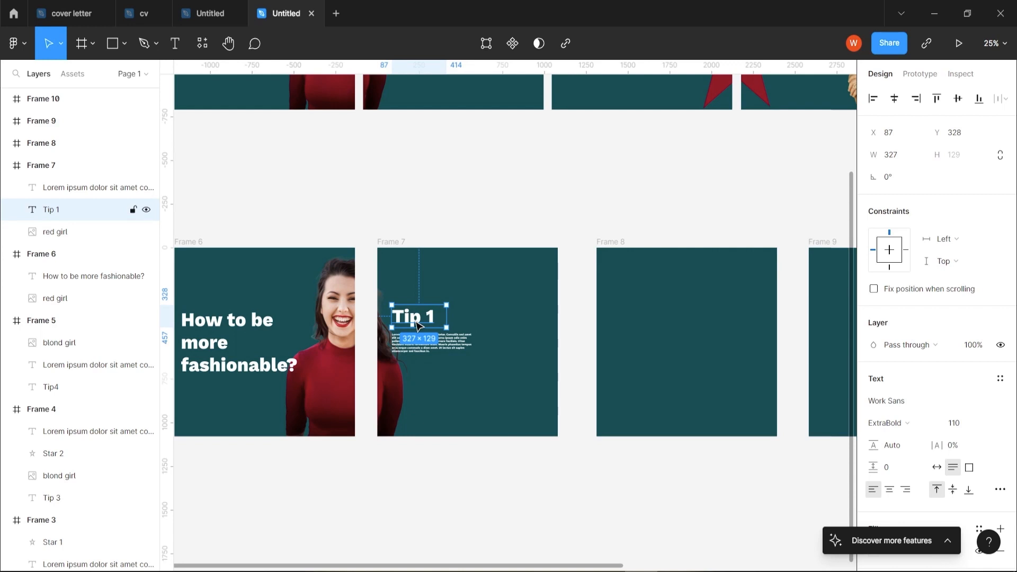
# Step: Group the Tip 1 heading with its paragraph and copy the group into Frames 8, 9 and 10
pyautogui.scroll(-3, 345, 370)
pyautogui.keyDown('shift'); pyautogui.click(339, 357); pyautogui.keyUp('shift')
pyautogui.hotkey('ctrl', 'g')
pyautogui.moveTo(327, 358); pyautogui.dragTo(478, 365)
pyautogui.moveTo(479, 366); pyautogui.dragTo(752, 362)
# Step: Change the copied headings to "Tip 2" in Frame 8, "Tip3" in Frame 9 and "Tip 4" in Frame 10
pyautogui.doubleClick(323, 348)
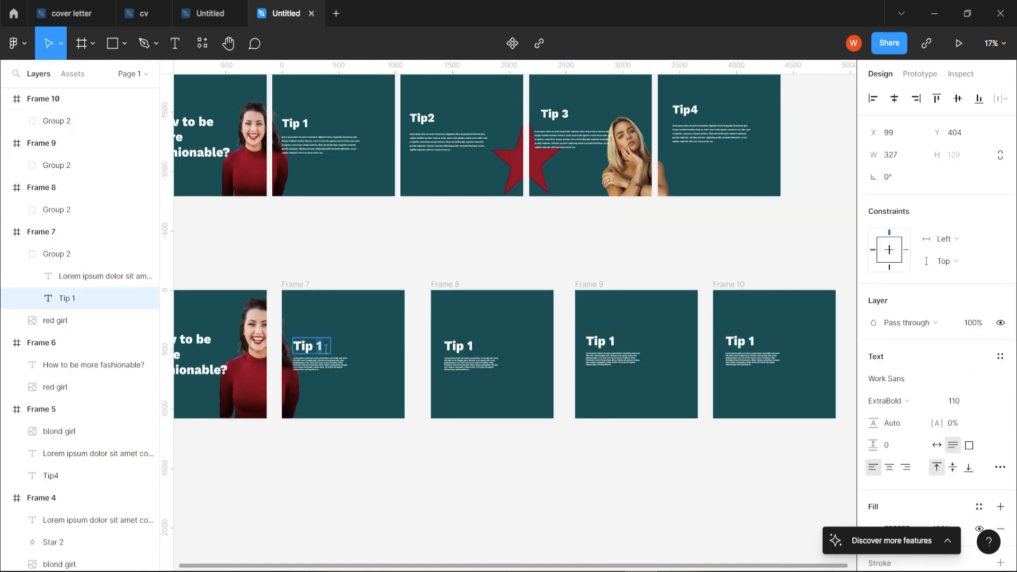
pyautogui.doubleClick(469, 347)
pyautogui.write('2')
pyautogui.doubleClick(610, 342)
pyautogui.write('3')
pyautogui.doubleClick(750, 342)
pyautogui.write('4')
# Step: Place the image selected.png on the canvas below the new row of frames
pyautogui.hotkey('ctrl', 'shift', 'k')
pyautogui.click(638, 218)
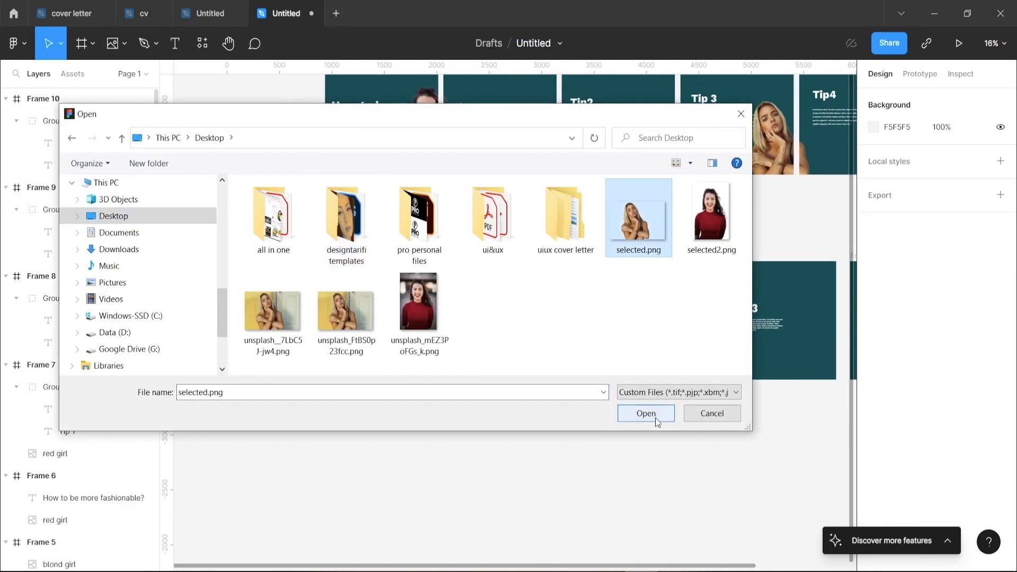
pyautogui.click(645, 413)
pyautogui.scroll(2, 495, 257)
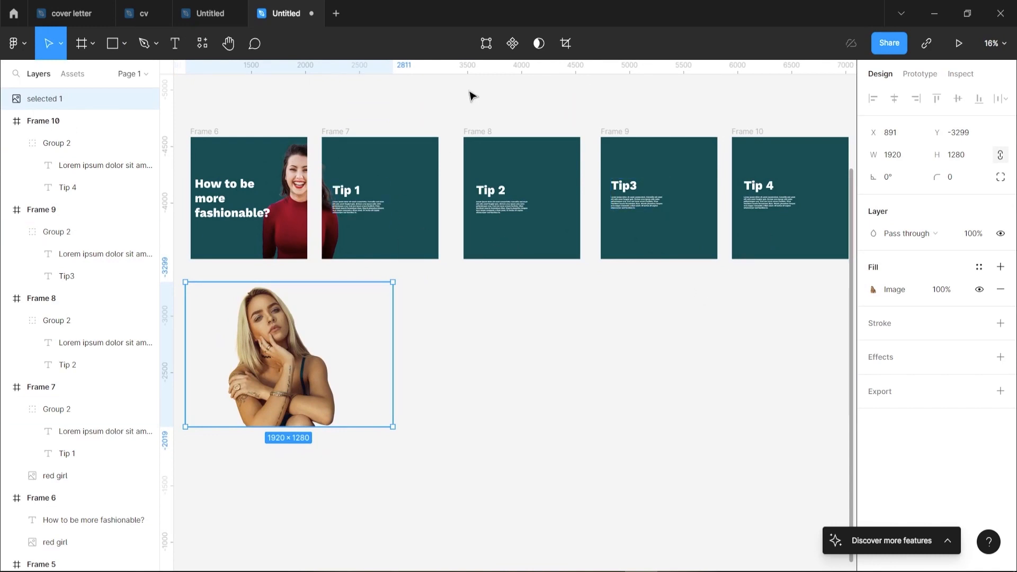
# Step: Space the frames evenly by moving Frame 8 to X 3366, Frame 9 to X 4580 and Frame 10 to X 5794
pyautogui.moveTo(482, 135); pyautogui.dragTo(471, 136)
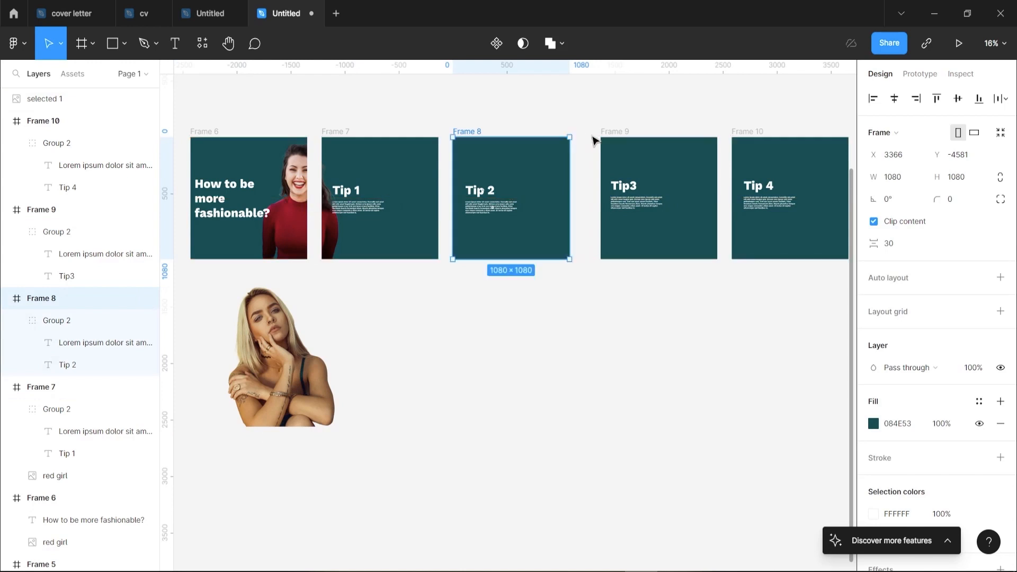
pyautogui.moveTo(609, 139); pyautogui.dragTo(592, 139)
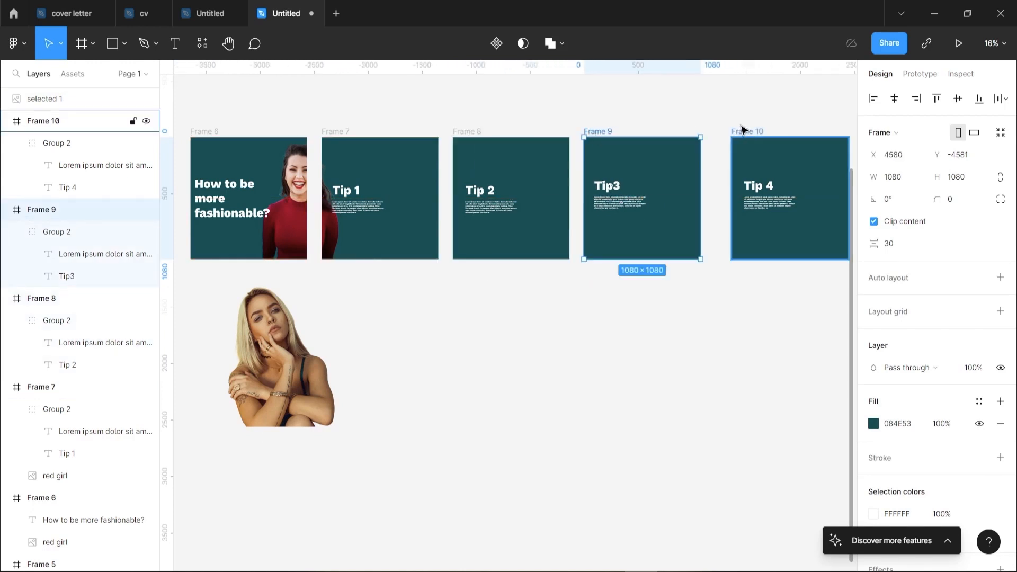
pyautogui.moveTo(741, 130); pyautogui.dragTo(726, 132)
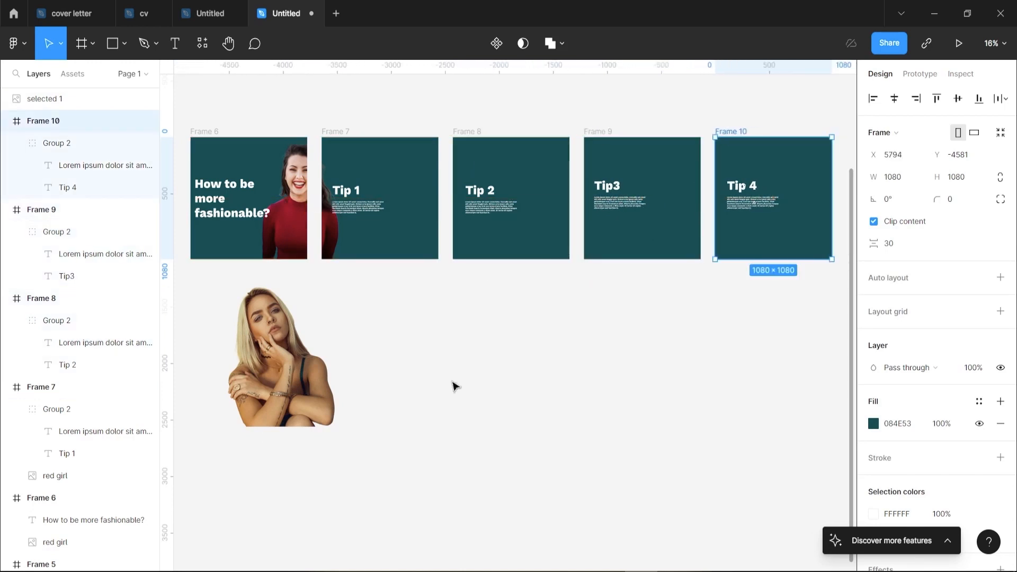
# Step: Move the blonde woman's image into Frame 9, overlapping its right edge, and scale it to about 1854 × 1236
pyautogui.moveTo(282, 384); pyautogui.dragTo(448, 380)
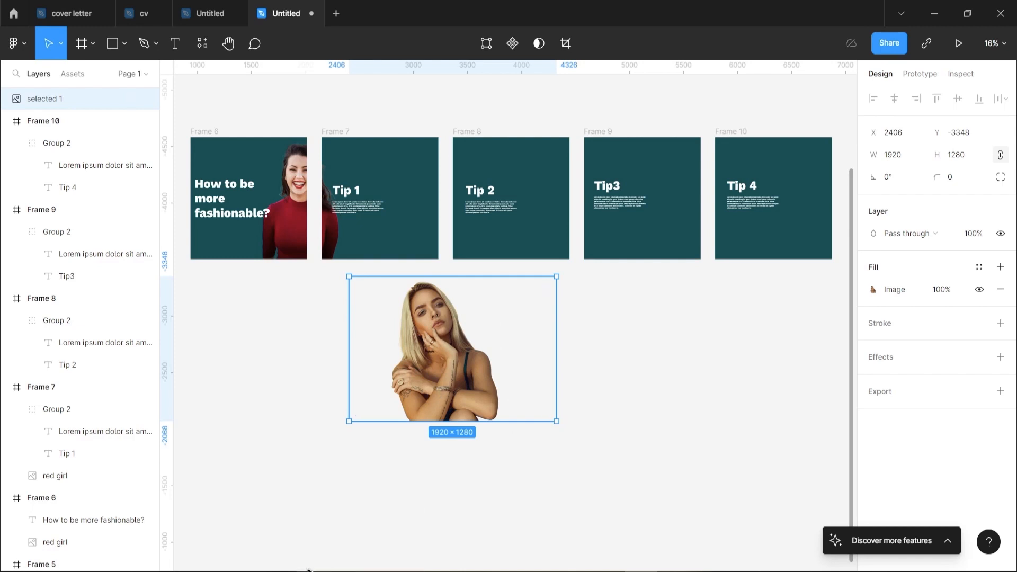
pyautogui.moveTo(450, 379); pyautogui.dragTo(695, 231)
pyautogui.press('k')
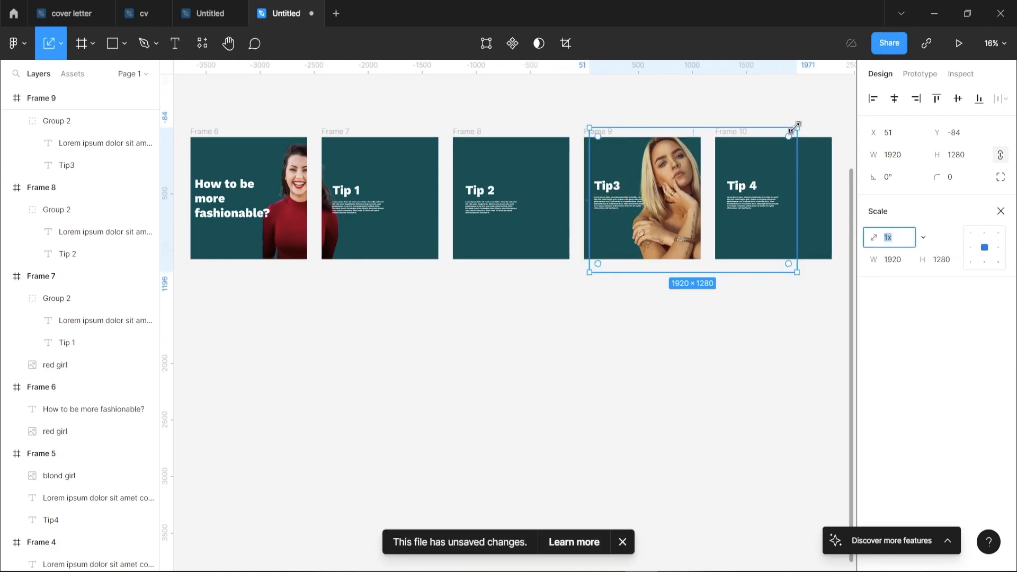
pyautogui.moveTo(797, 125); pyautogui.dragTo(804, 129)
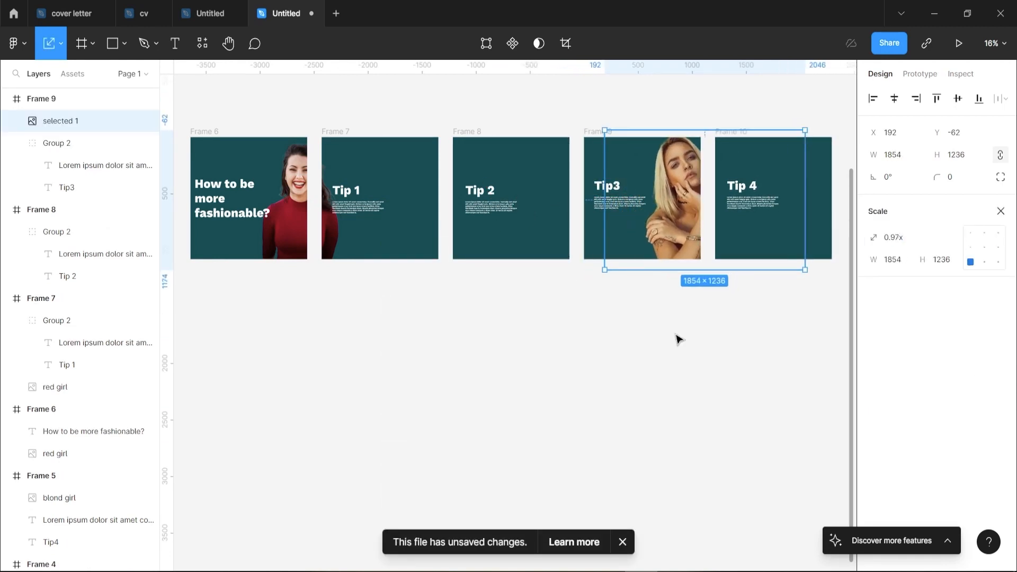
# Step: Duplicate the blonde woman's image in place within Frame 9 and rename the original layer selected 1 to "blond girl"
pyautogui.scroll(2, 21, 222)
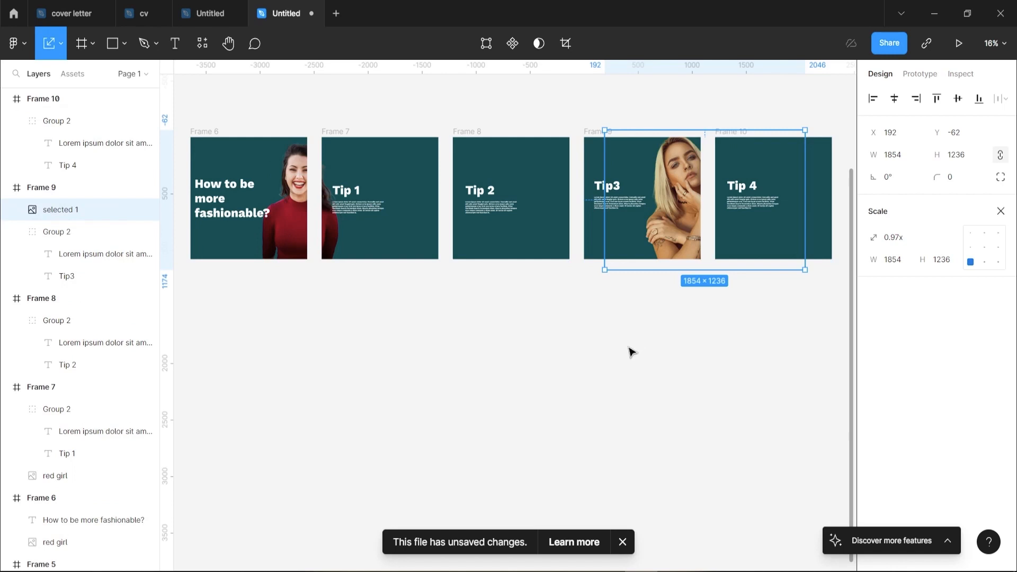
pyautogui.hotkey('ctrl', 'd')
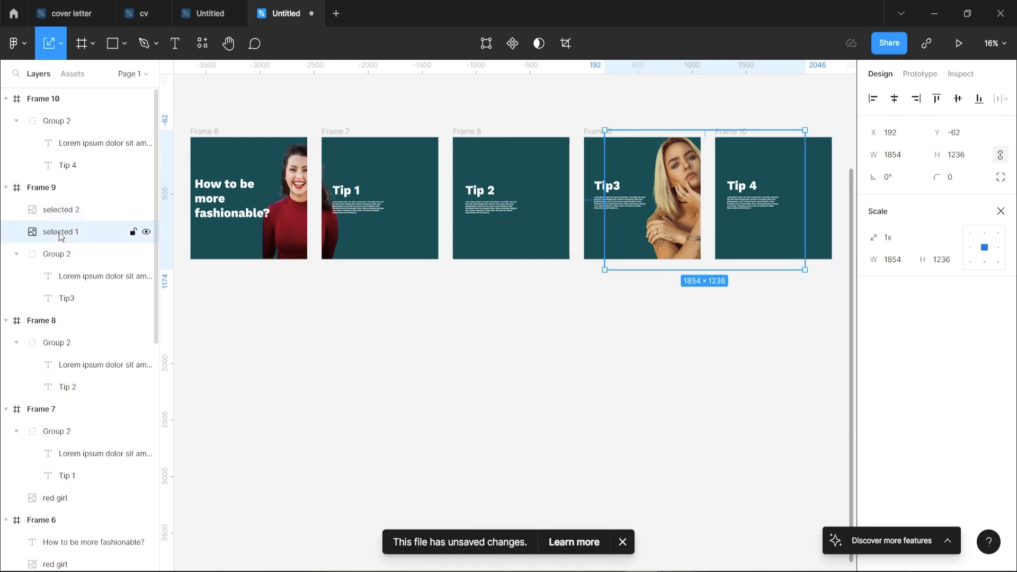
pyautogui.doubleClick(58, 232)
pyautogui.write('bl')
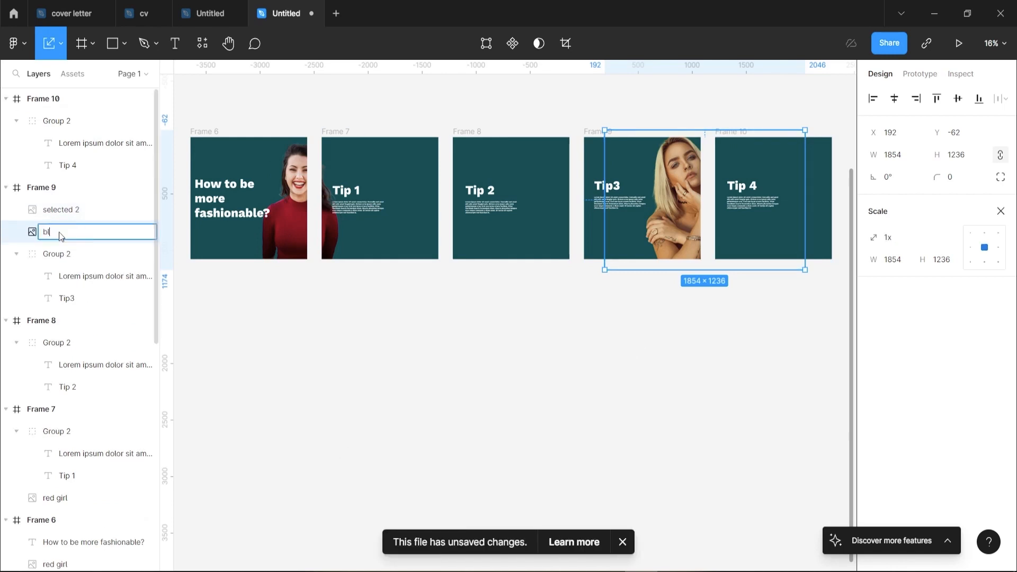
pyautogui.write('ond girl')
# Step: Rename the duplicate layer selected 2 to "blond girl" and move it into Frame 10, keeping its canvas position
pyautogui.doubleClick(71, 212)
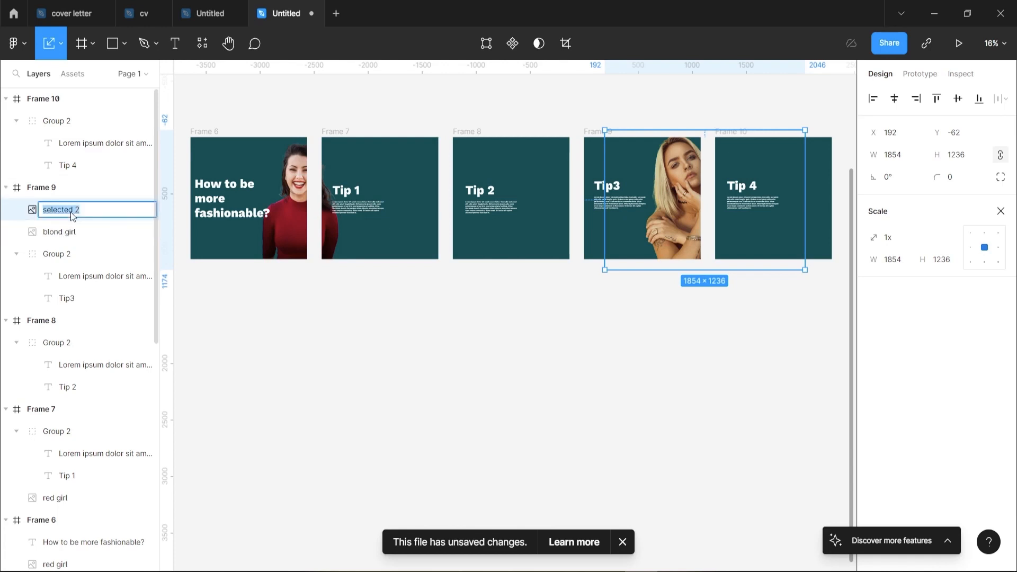
pyautogui.write('blond girl')
pyautogui.press('Return')
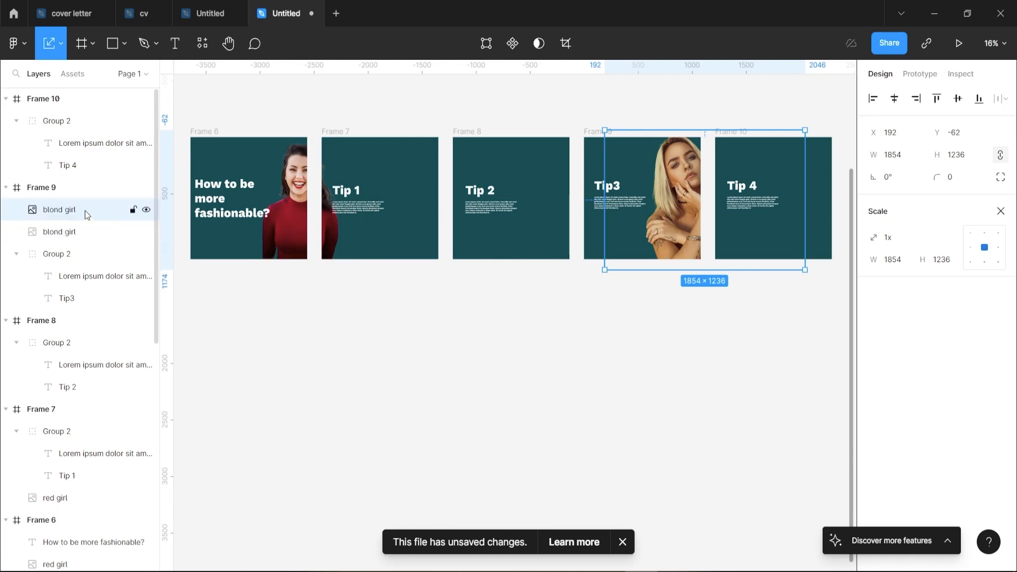
pyautogui.moveTo(84, 211); pyautogui.dragTo(75, 120)
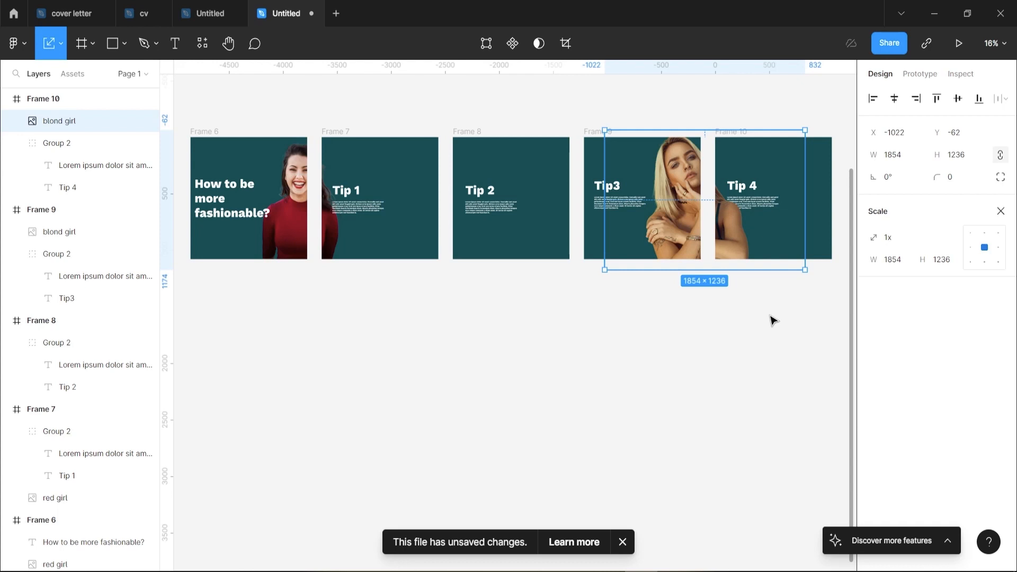
pyautogui.click(583, 387)
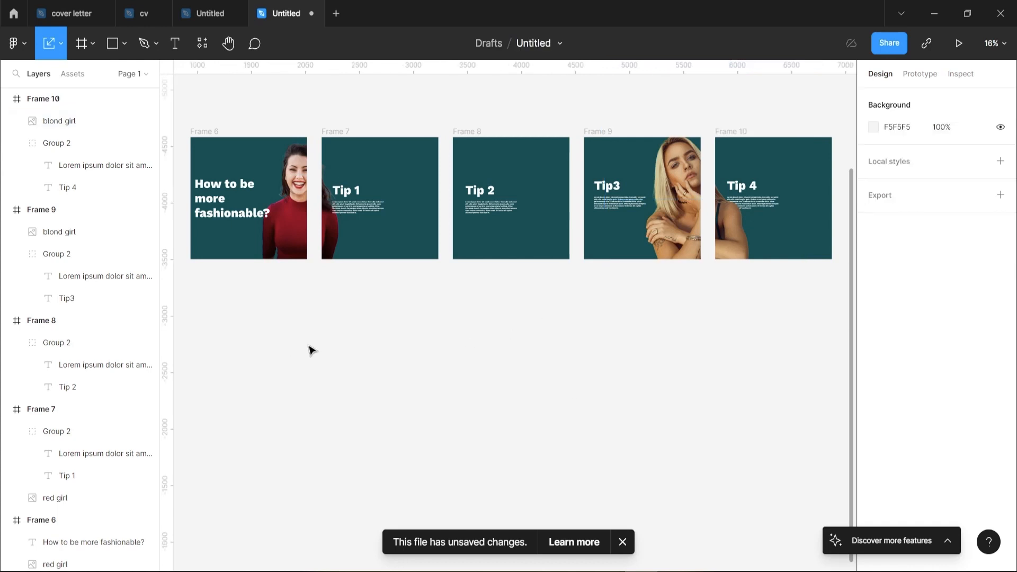
# Step: Draw a star about 977 × 977 in Frame 8, overlapping its right edge, and fill it with the sampled red A4002E
pyautogui.click(124, 44)
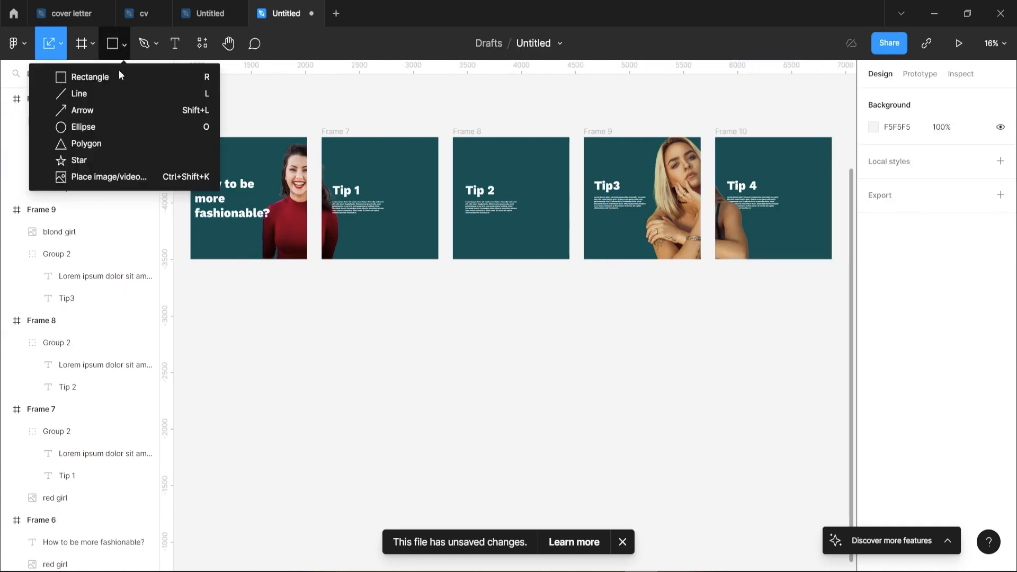
pyautogui.click(107, 161)
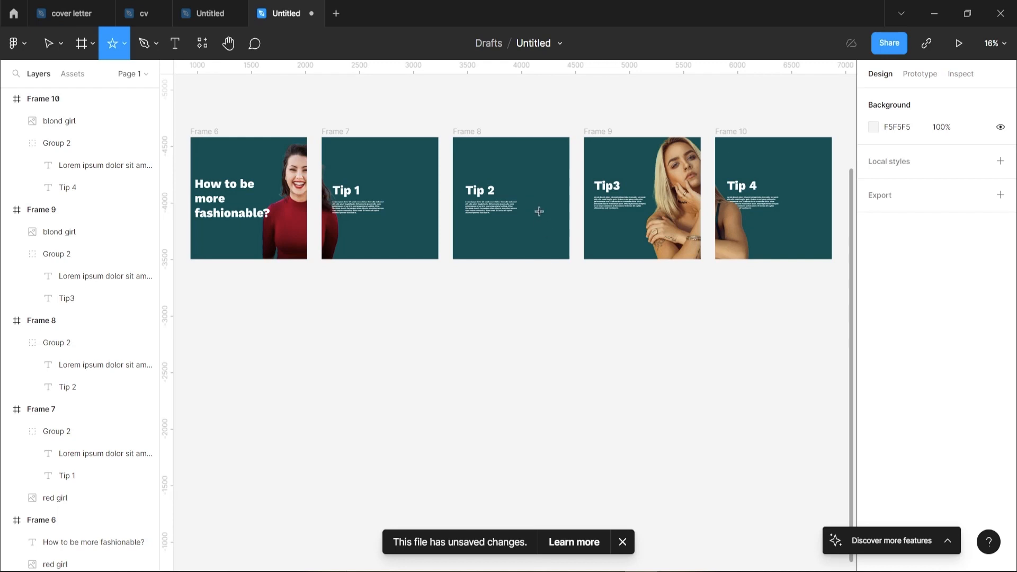
pyautogui.moveTo(529, 198); pyautogui.dragTo(622, 269)
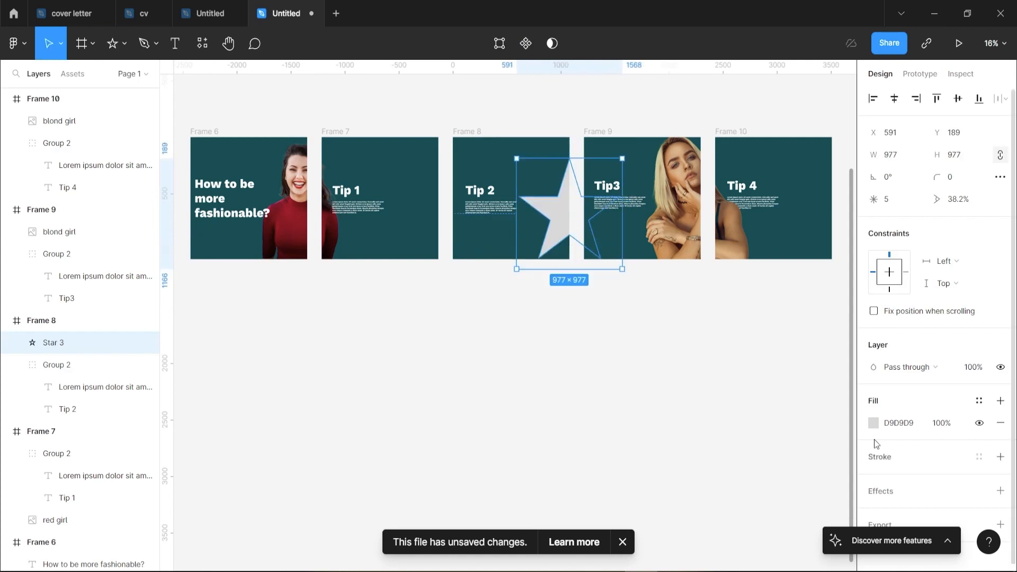
pyautogui.click(873, 423)
pyautogui.click(717, 416)
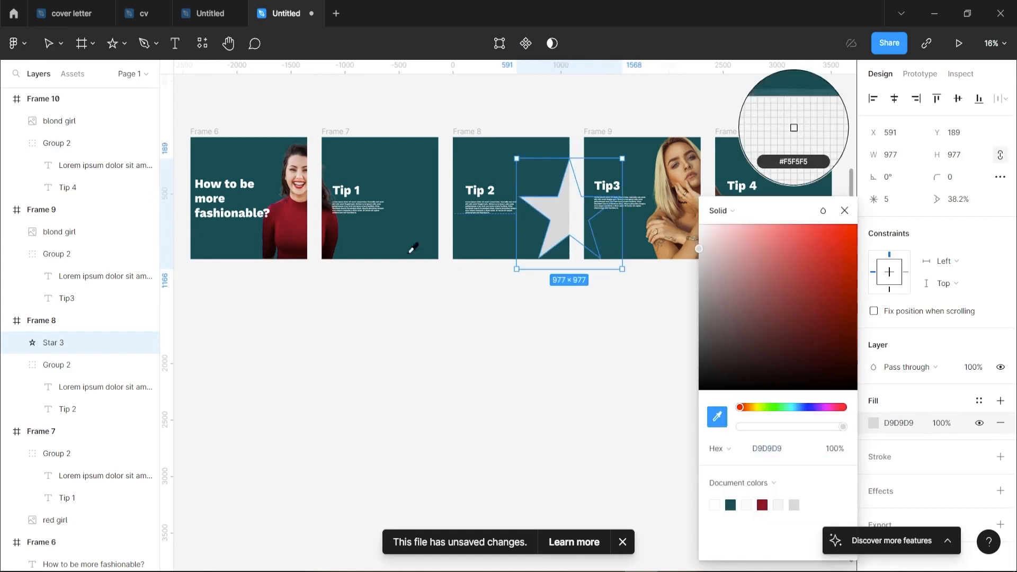
pyautogui.click(793, 128)
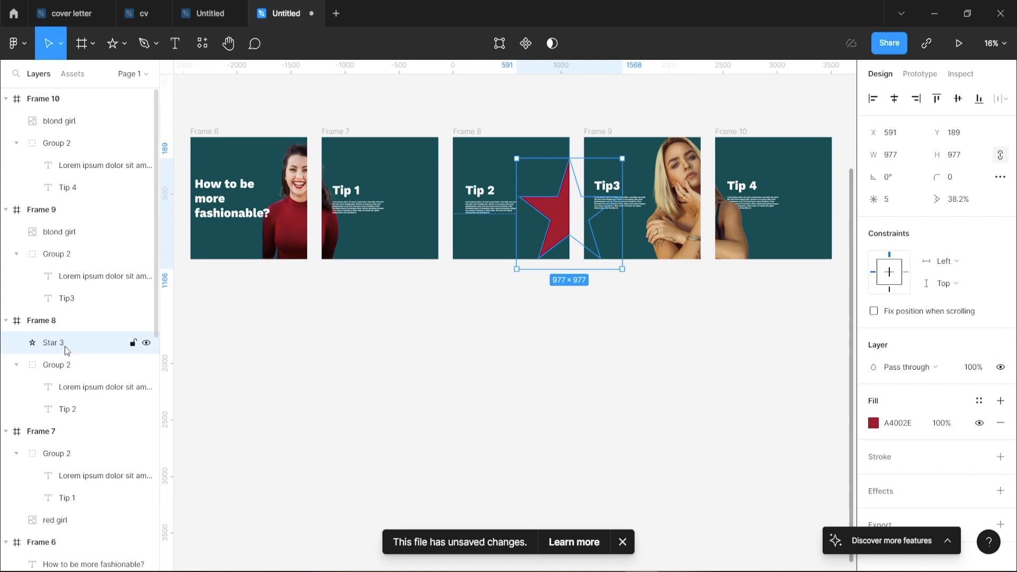
# Step: Duplicate the red star in place and move the copy into Frame 9, keeping its canvas position
pyautogui.hotkey('ctrl', 'd')
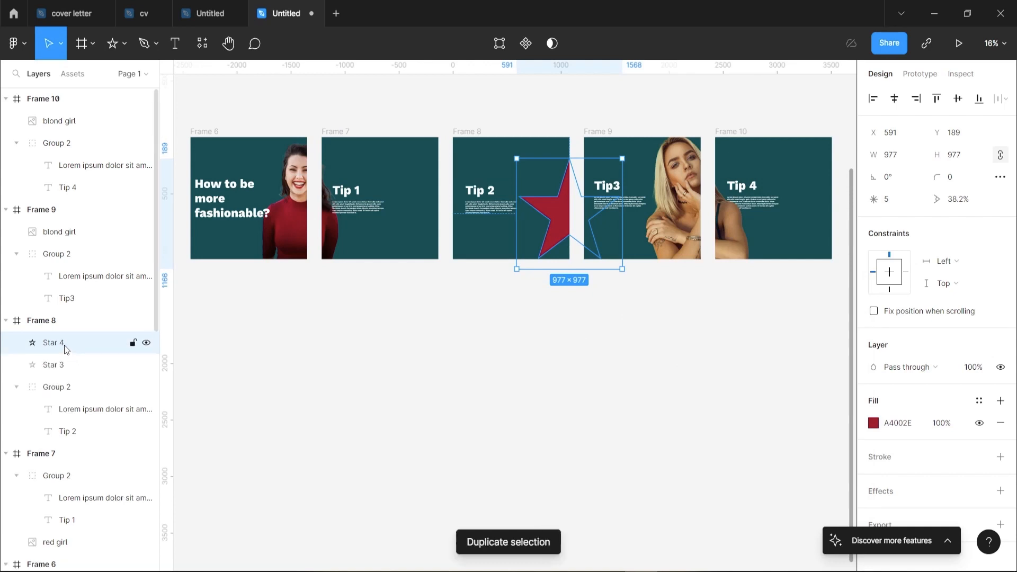
pyautogui.moveTo(64, 348); pyautogui.dragTo(61, 232)
pyautogui.press('Escape')
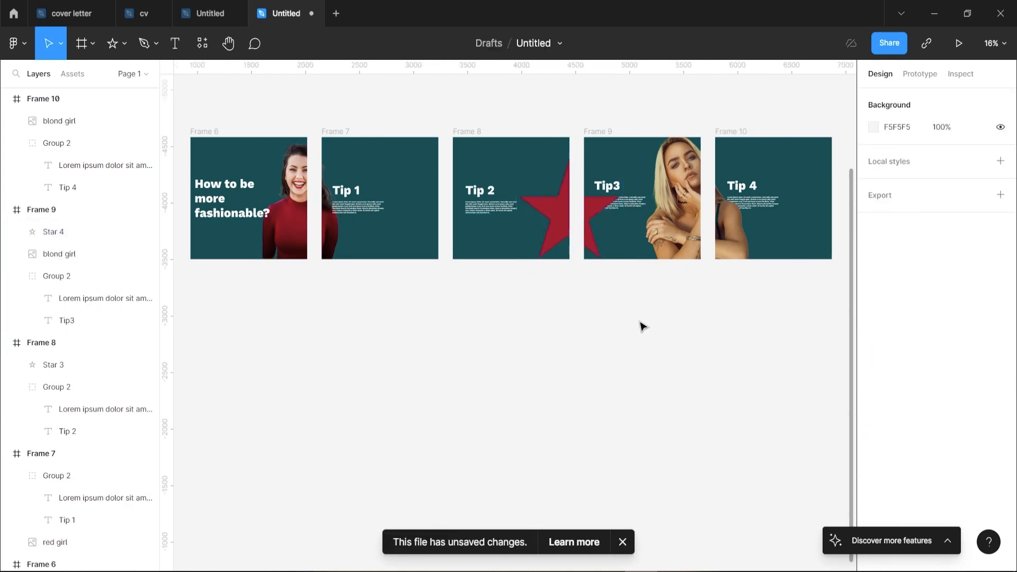
# Step: Bring the lorem ipsum paragraph under Tip3 in Frame 9 to the front, above the red star
pyautogui.scroll(6, 679, 302)
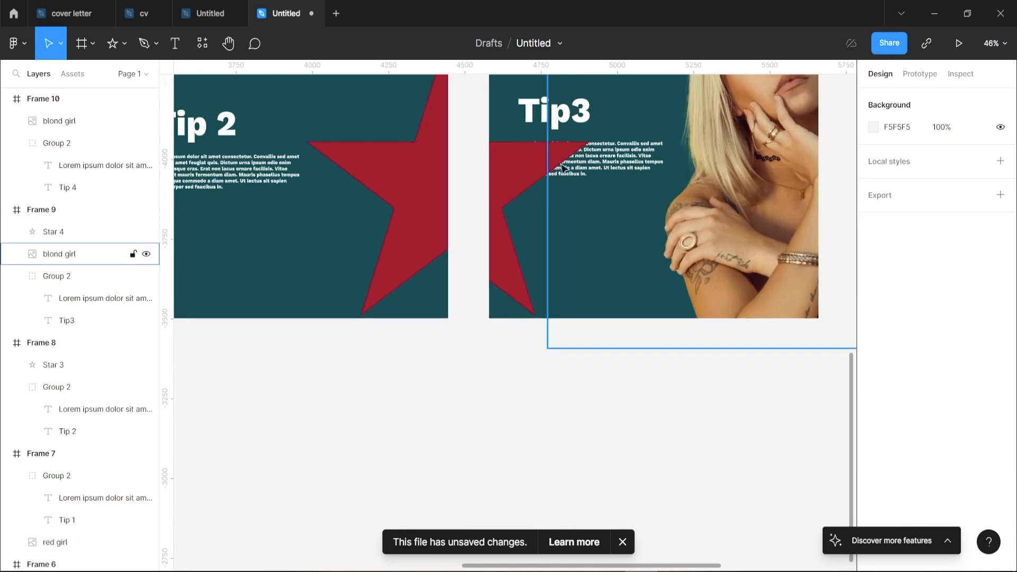
pyautogui.doubleClick(592, 165)
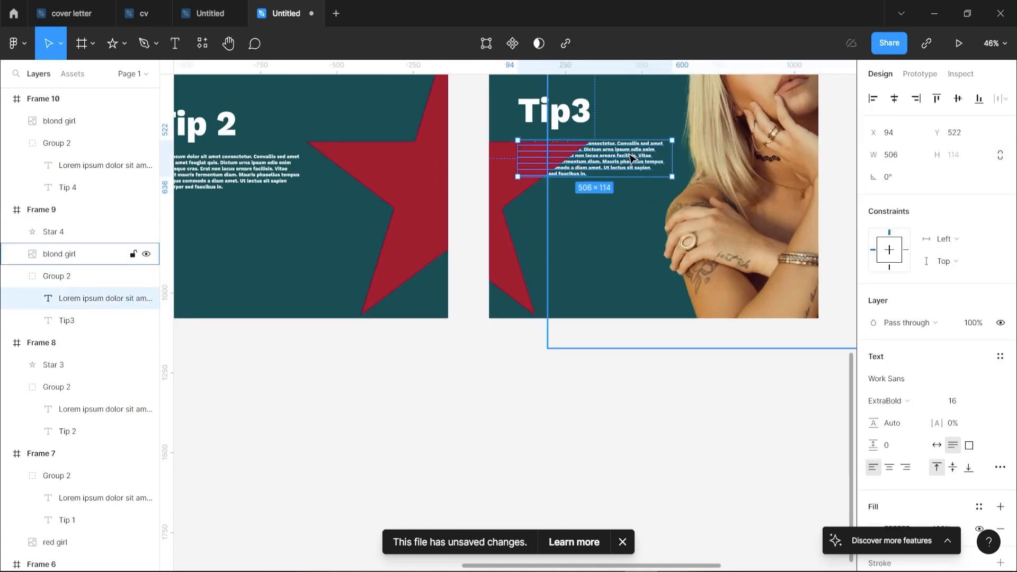
pyautogui.rightClick(630, 157)
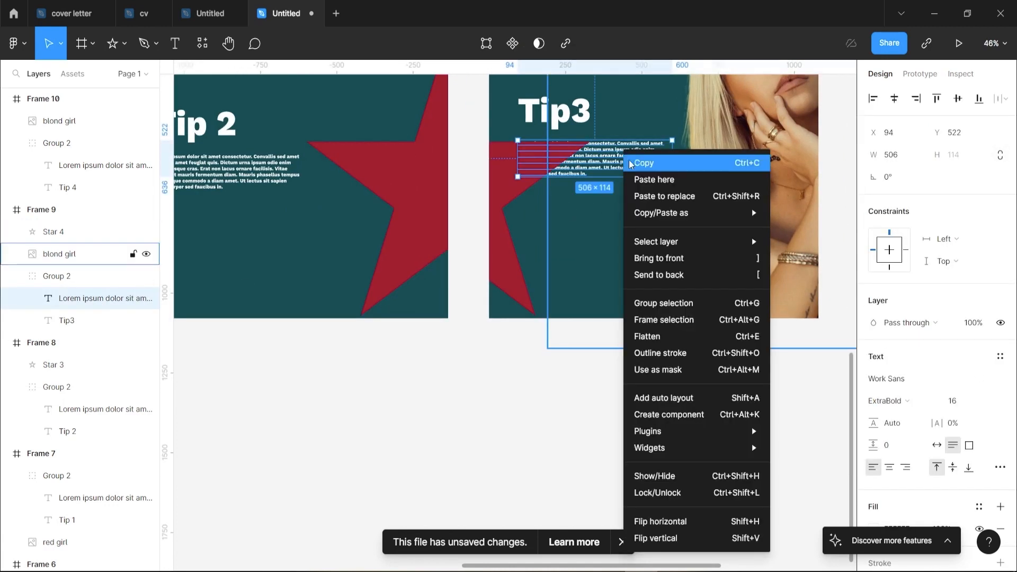
pyautogui.click(666, 259)
# Step: Bring the lorem ipsum paragraph under Tip 4 in Frame 10 to the front, above the blonde woman's image
pyautogui.scroll(-4, 512, 498)
pyautogui.click(760, 324)
pyautogui.doubleClick(760, 324)
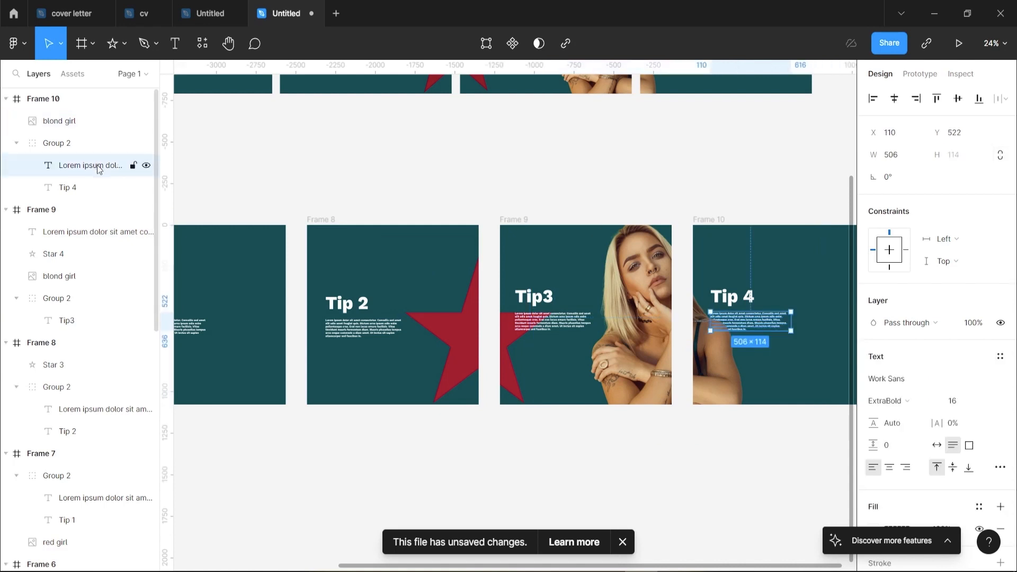
pyautogui.rightClick(757, 321)
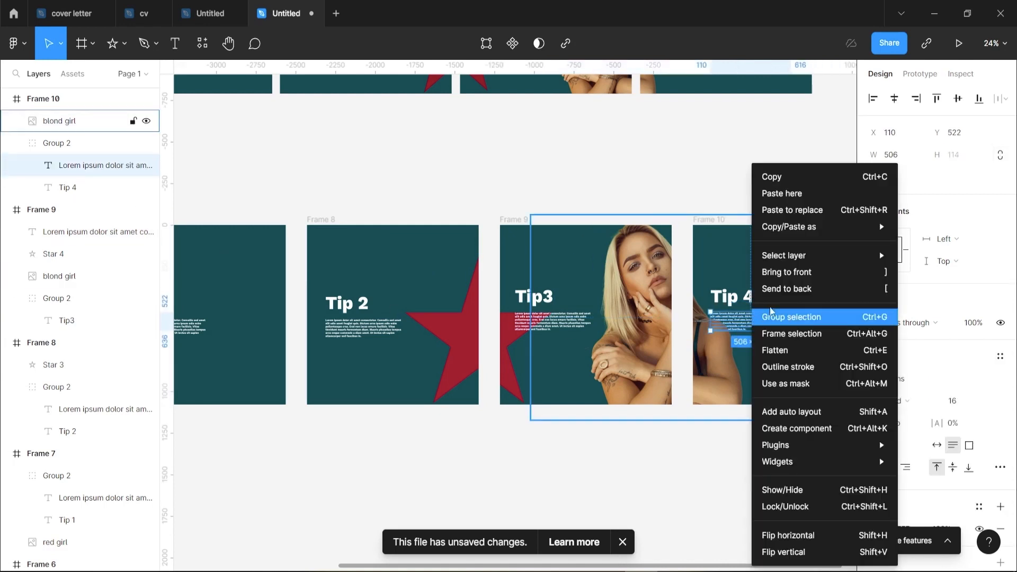
pyautogui.click(786, 272)
# Step: Select all five frames, Frame 6 to Frame 10, and export them as PNG at 1x
pyautogui.scroll(-3, 667, 265)
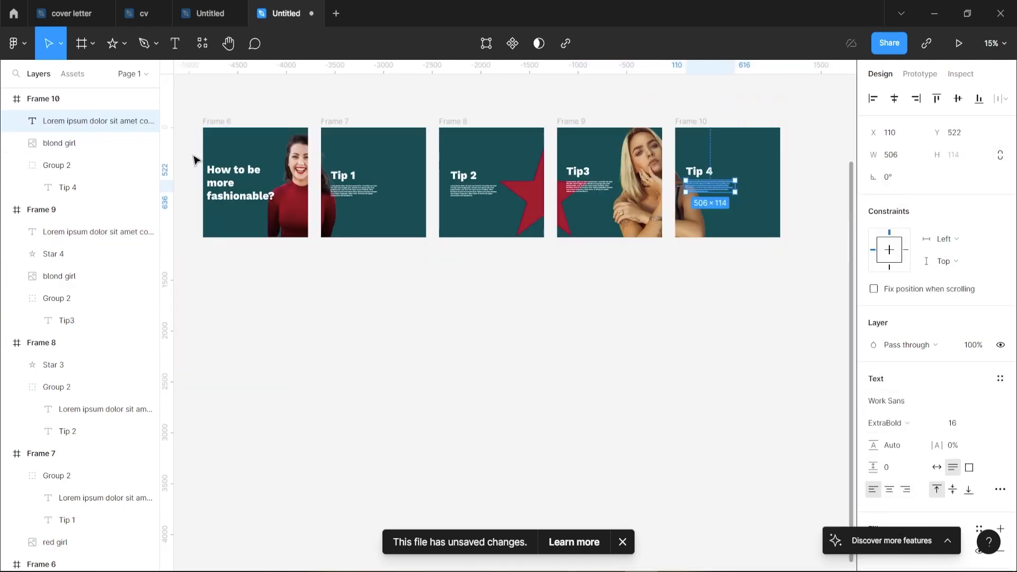
pyautogui.moveTo(185, 98); pyautogui.dragTo(810, 292)
pyautogui.scroll(-3, 881, 524)
pyautogui.scroll(-2, 900, 477)
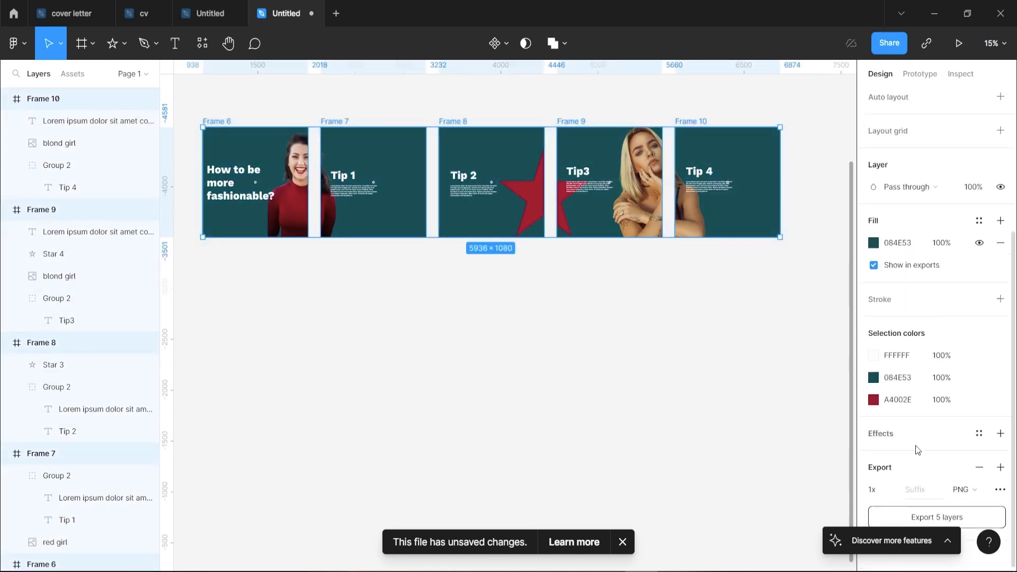
pyautogui.click(931, 516)
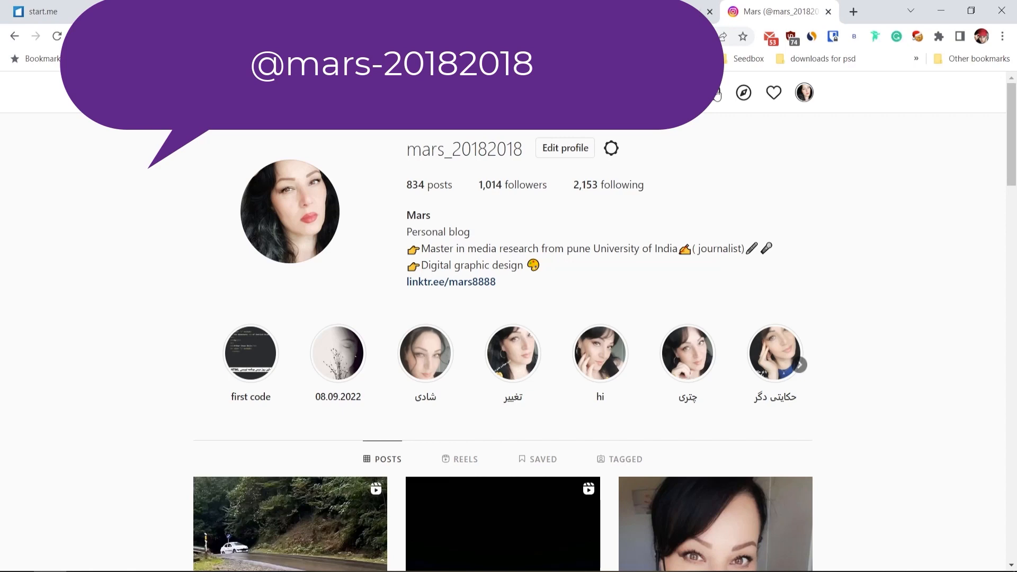
# Step: Switch to Instagram in the browser, create a new post and load Frame 6.png through Frame 10.png from the Desktop
pyautogui.click(715, 93)
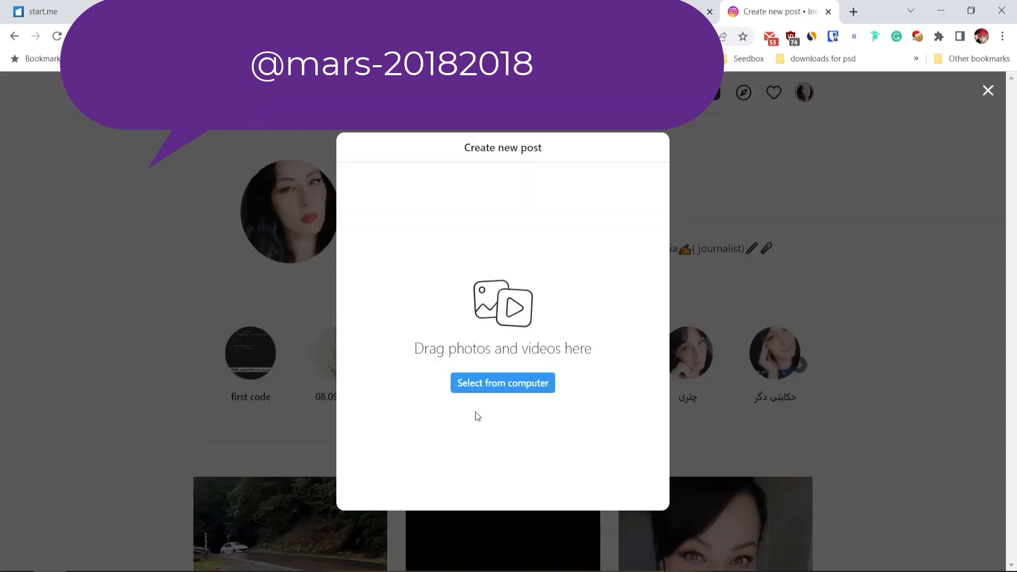
pyautogui.click(498, 385)
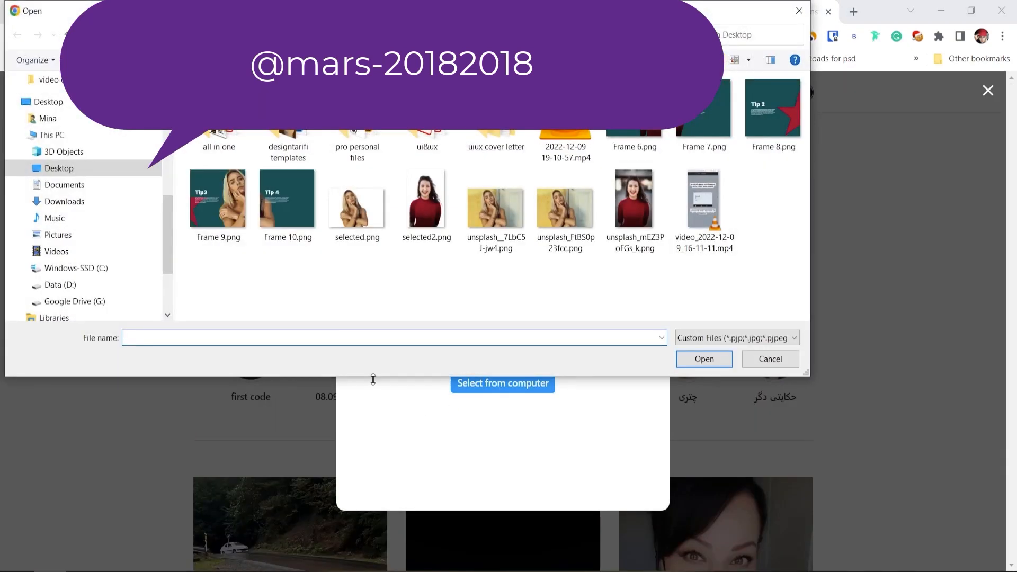
pyautogui.click(633, 121)
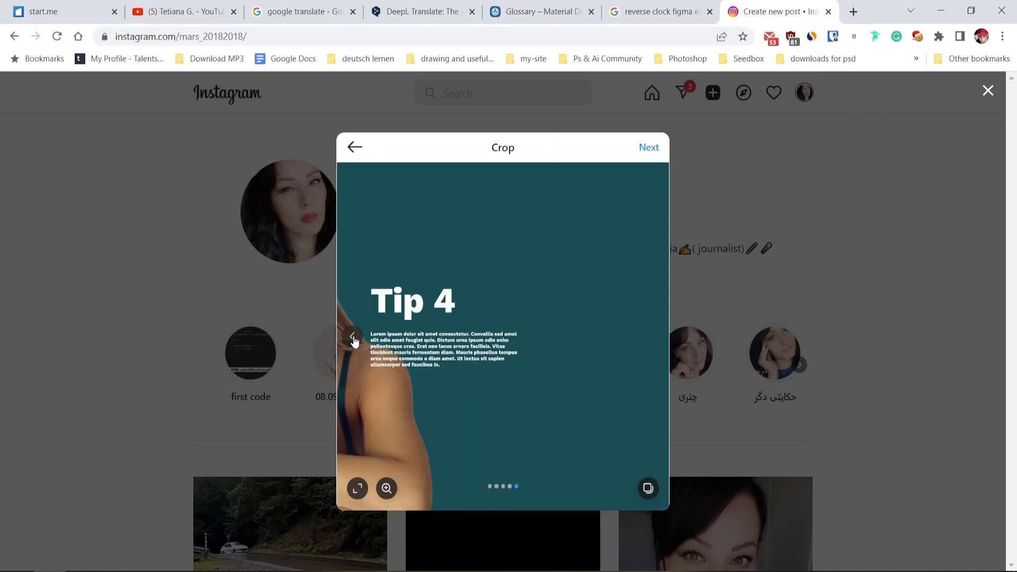
# Step: Go back to the post's cover slide and page forward through all five slides, checking how the images and star continue between them
pyautogui.click(354, 338)
pyautogui.click(353, 338)
pyautogui.click(354, 337)
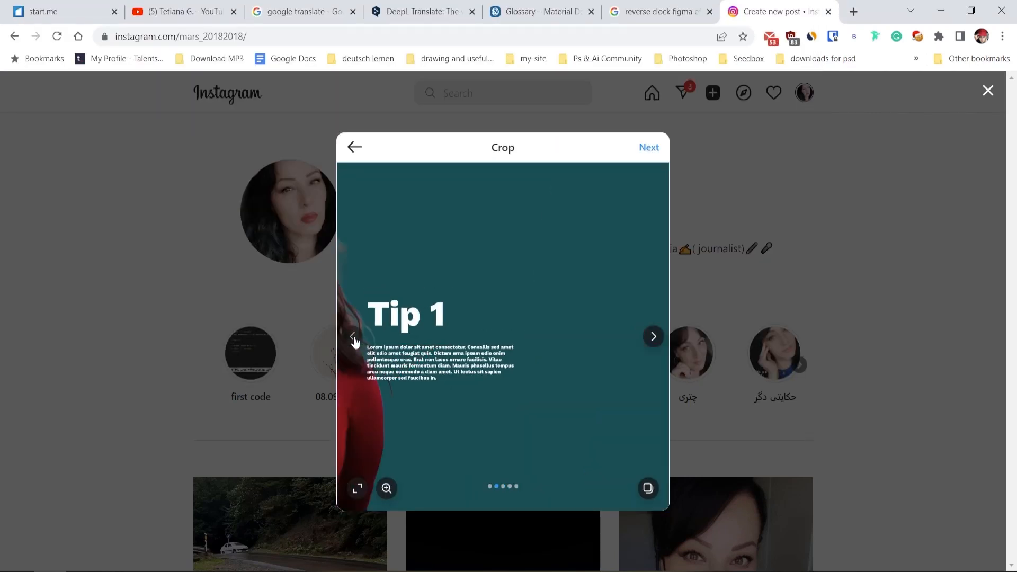
pyautogui.click(354, 337)
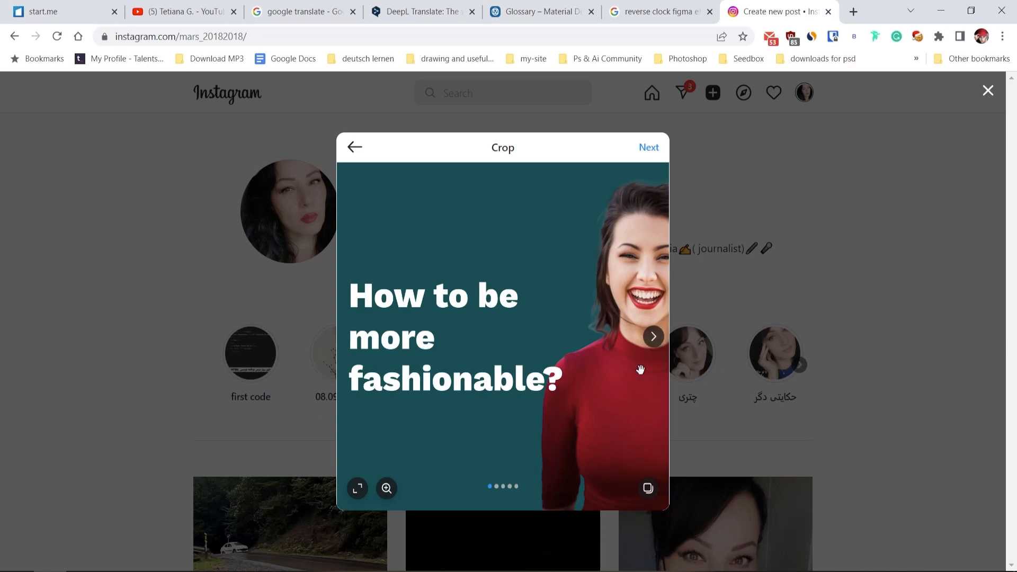
pyautogui.click(653, 337)
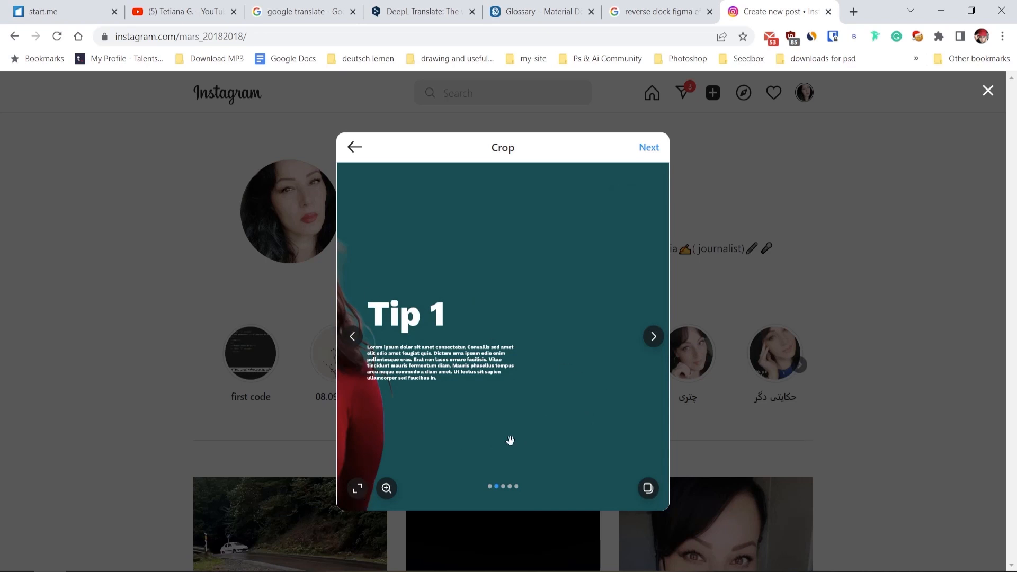
pyautogui.click(654, 339)
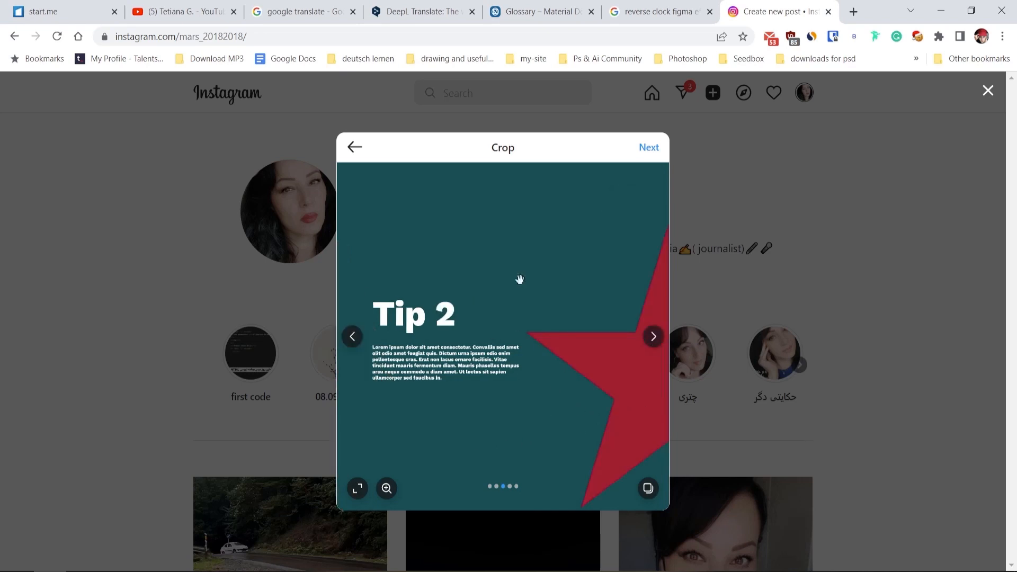
pyautogui.click(654, 339)
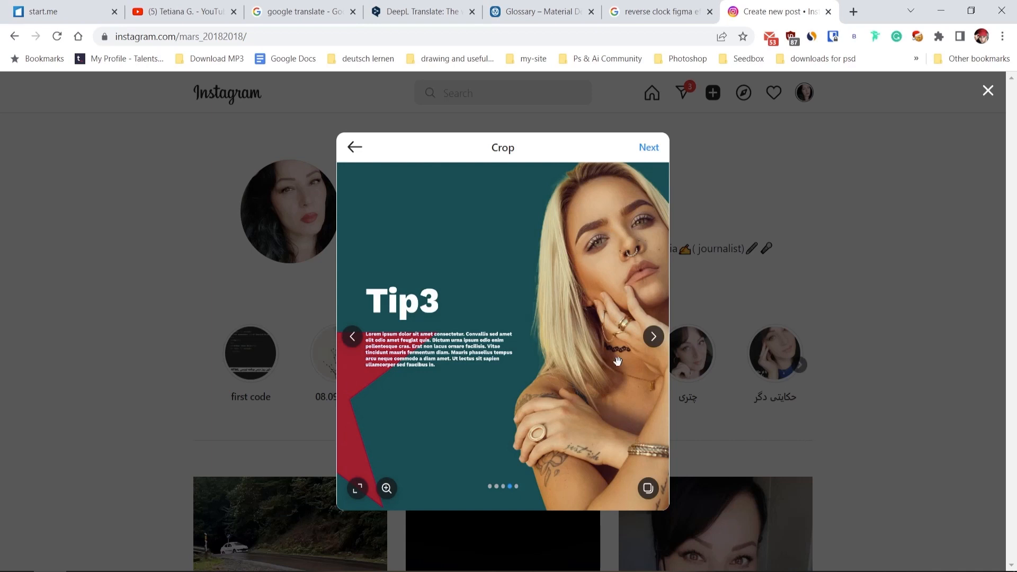
pyautogui.click(653, 337)
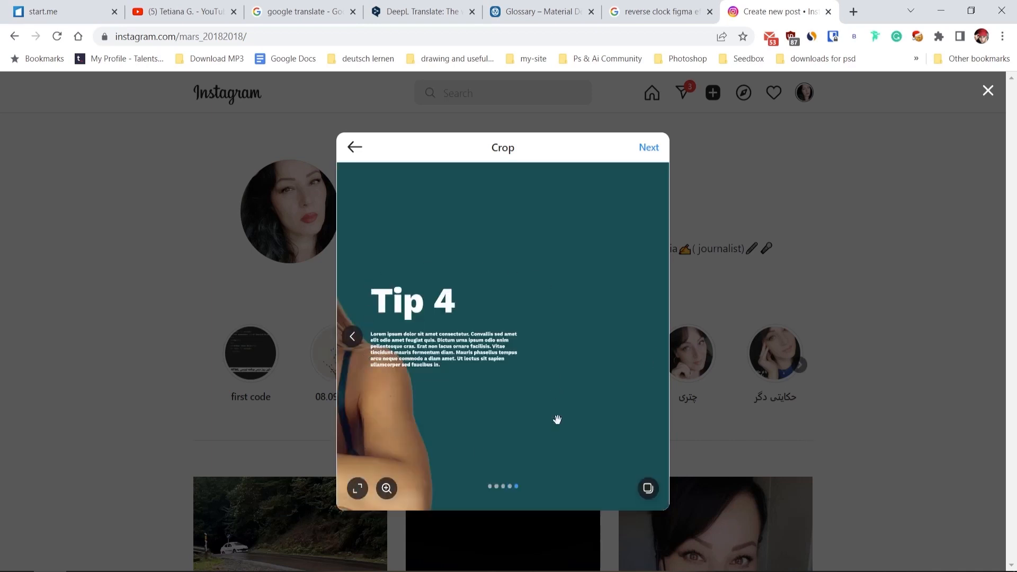